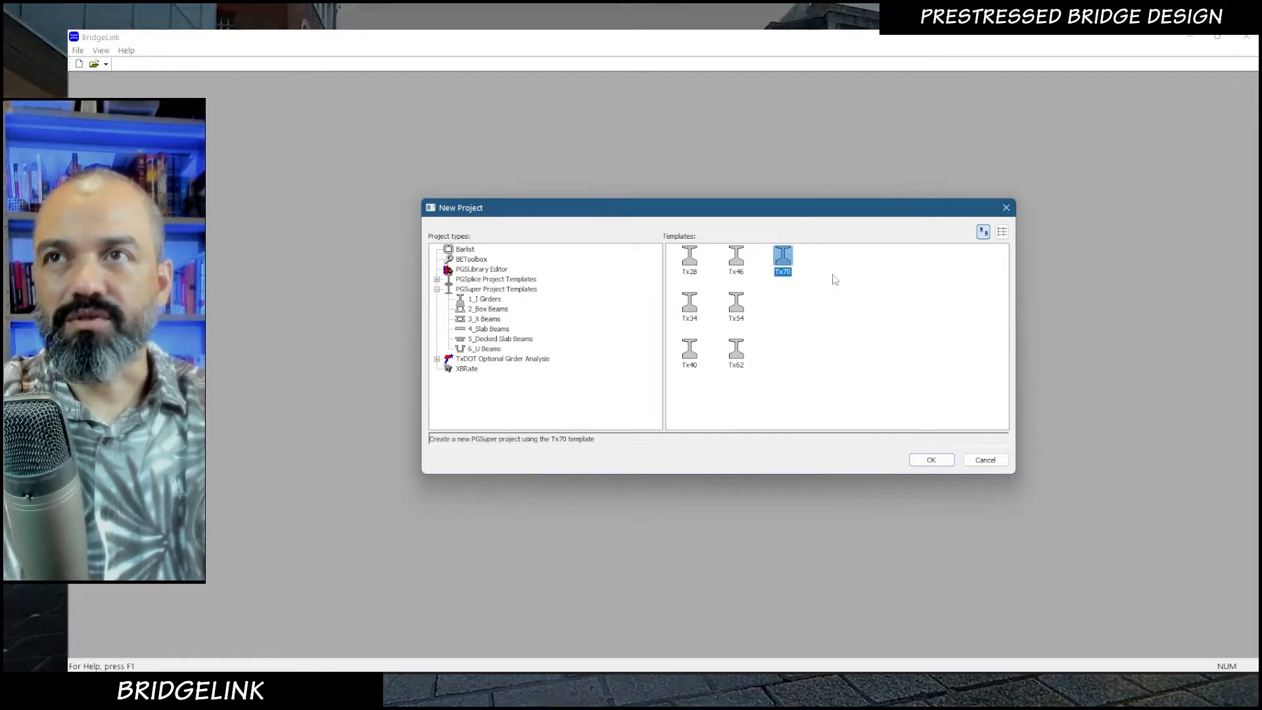
# - Create a new PGSuper project from the Tx70 I-girder template
pyautogui.click(866, 297)
pyautogui.click(785, 257)
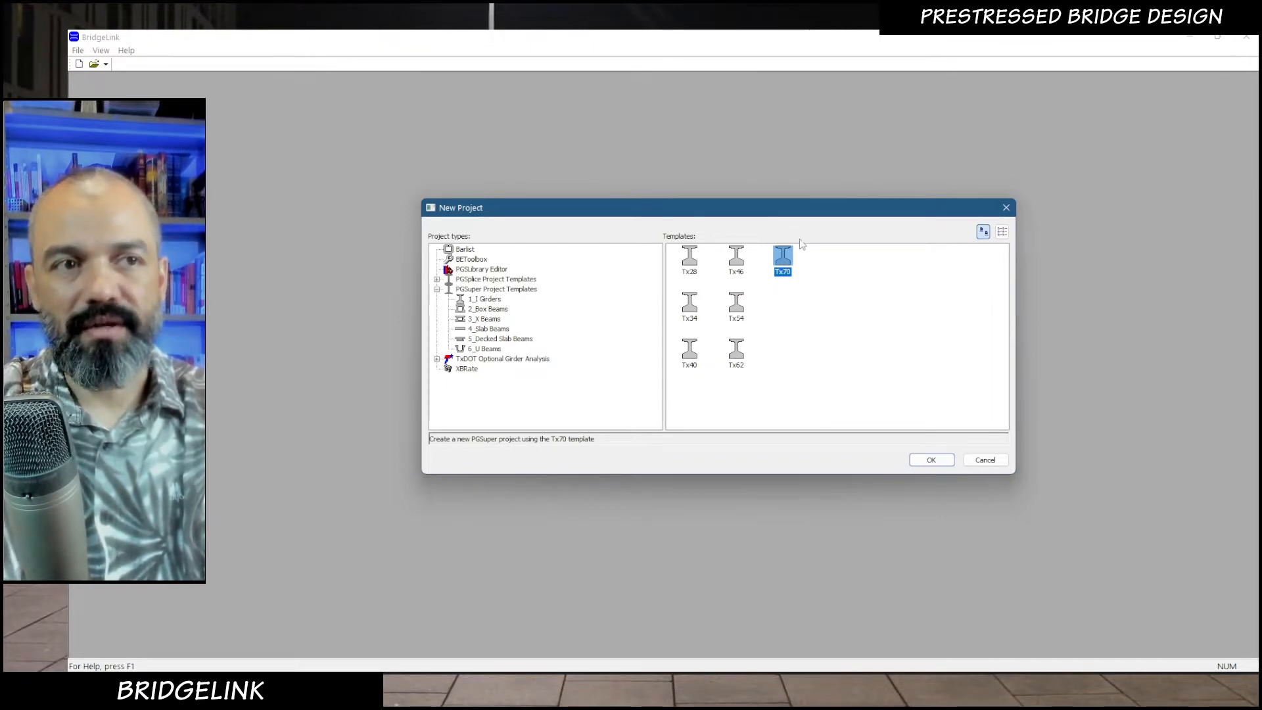
pyautogui.click(932, 460)
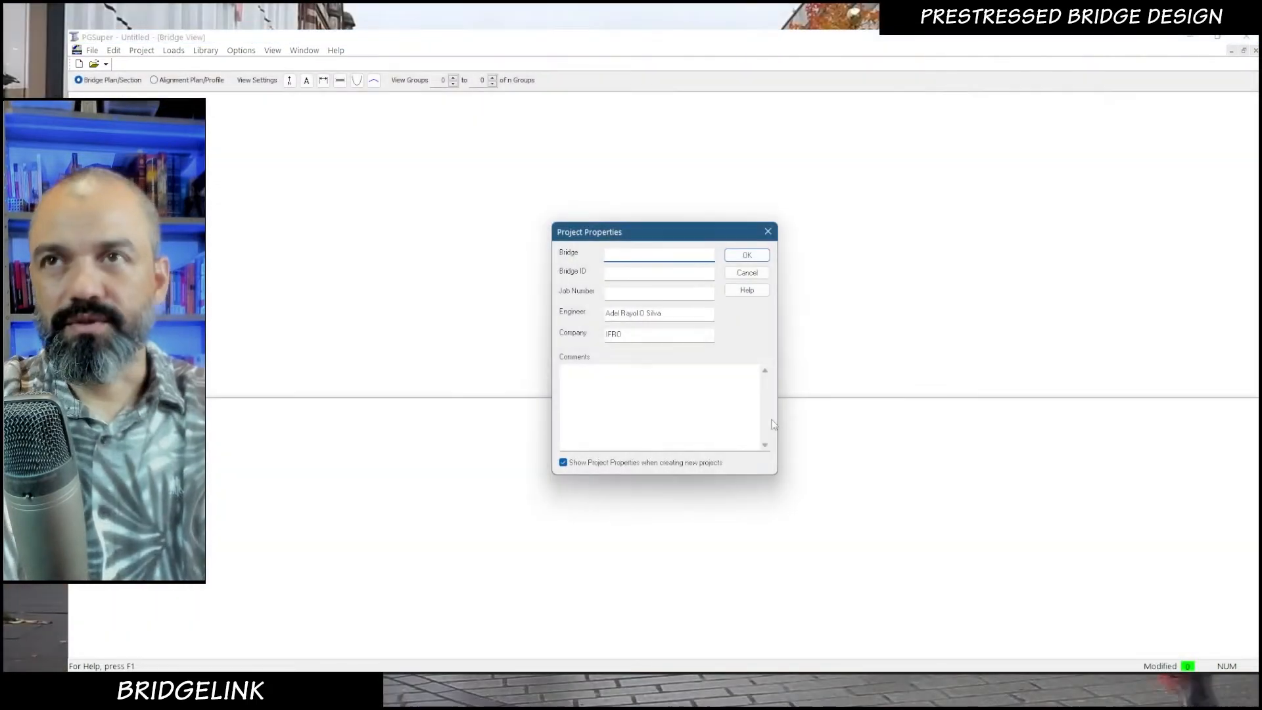
# - Fill in the project properties with bridge name 120ft, bridge ID 006 and job number 006
pyautogui.moveTo(635, 225); pyautogui.dragTo(660, 165)
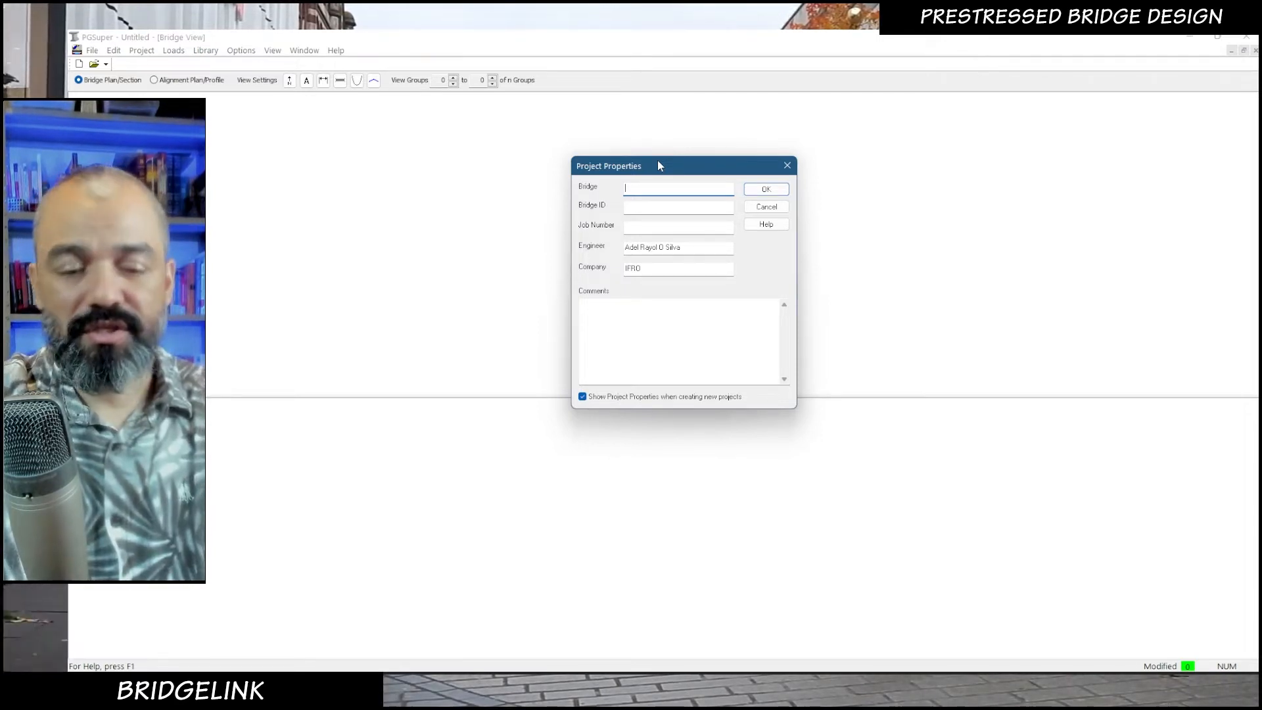
pyautogui.write('120')
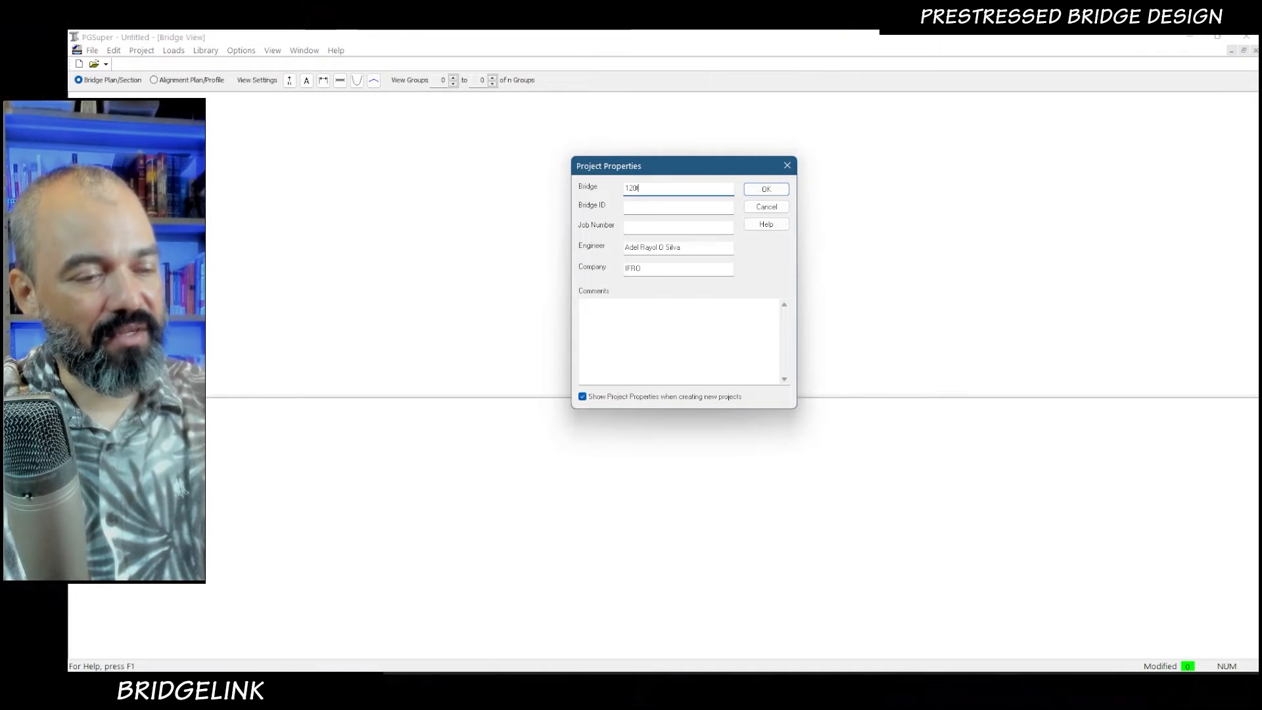
pyautogui.write('ft')
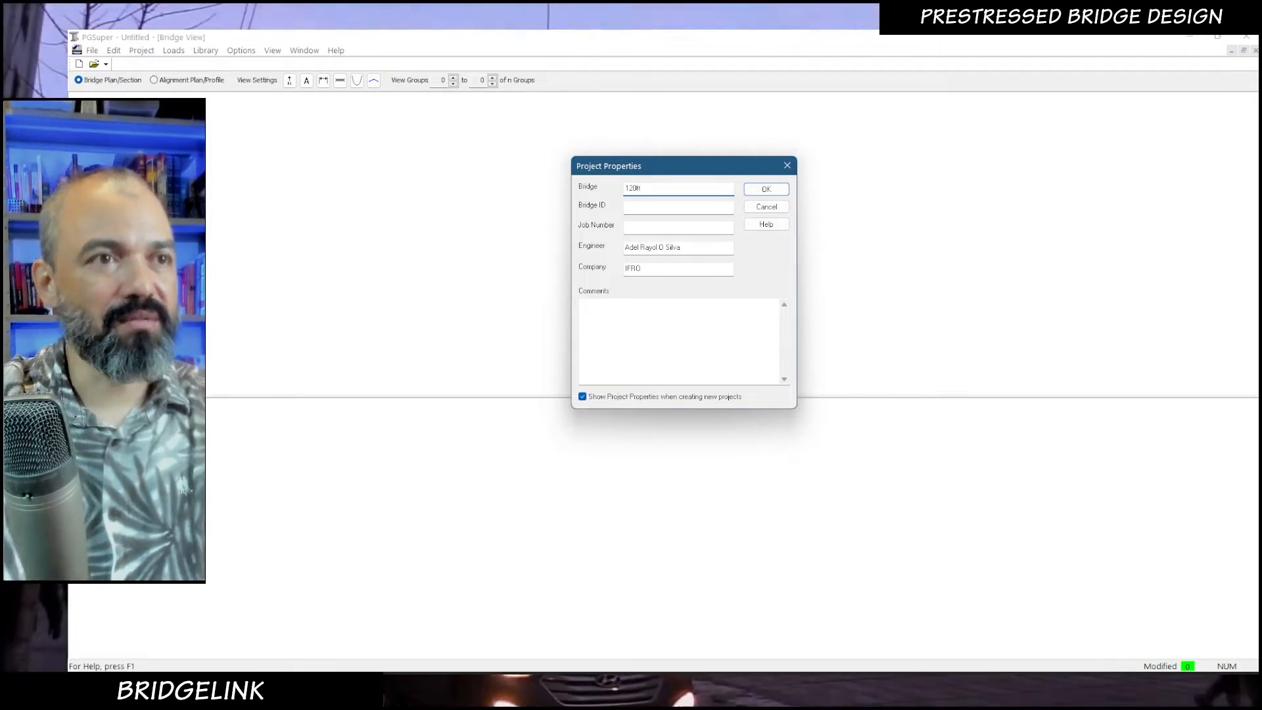
pyautogui.click(660, 207)
pyautogui.write('006')
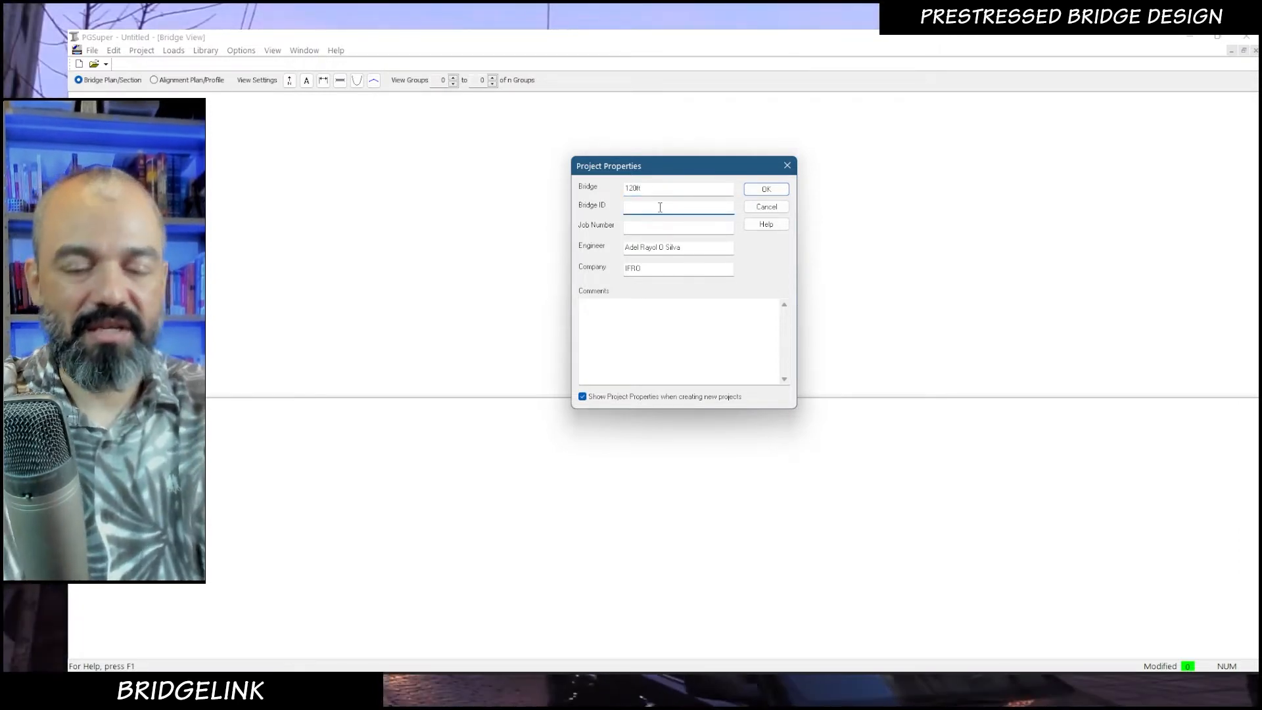
pyautogui.press('Tab')
pyautogui.write('006')
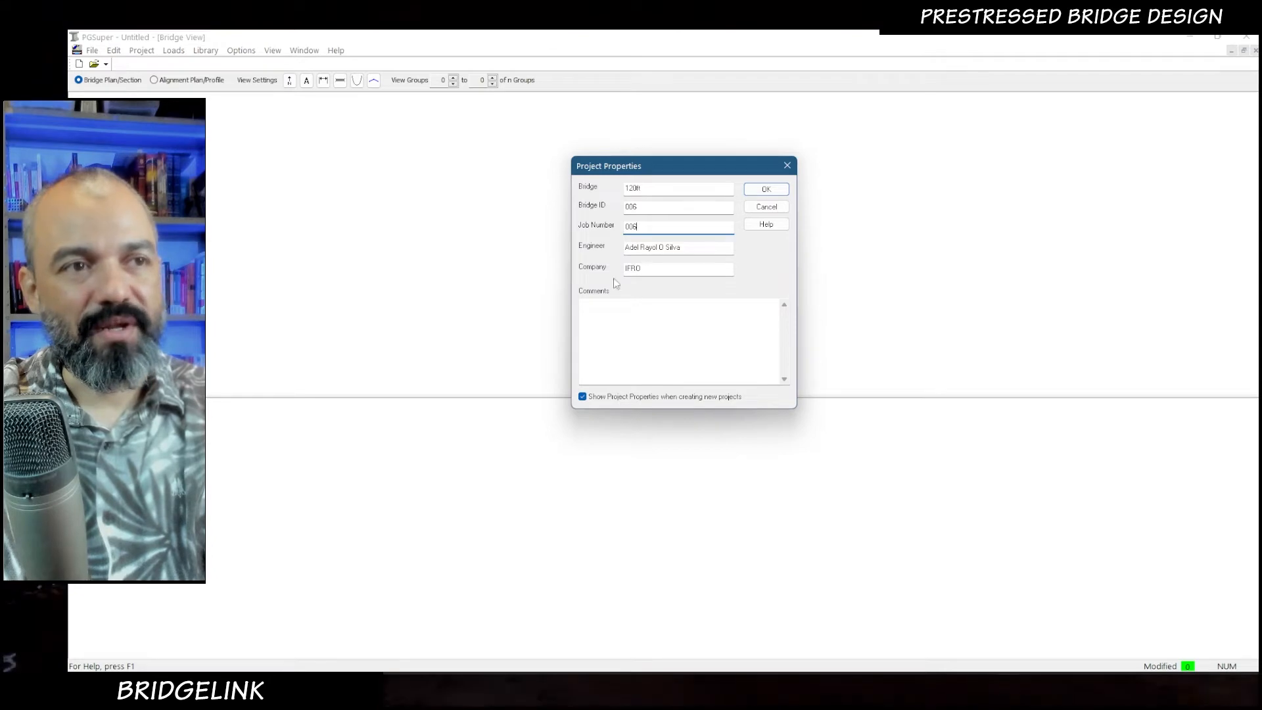
pyautogui.click(768, 191)
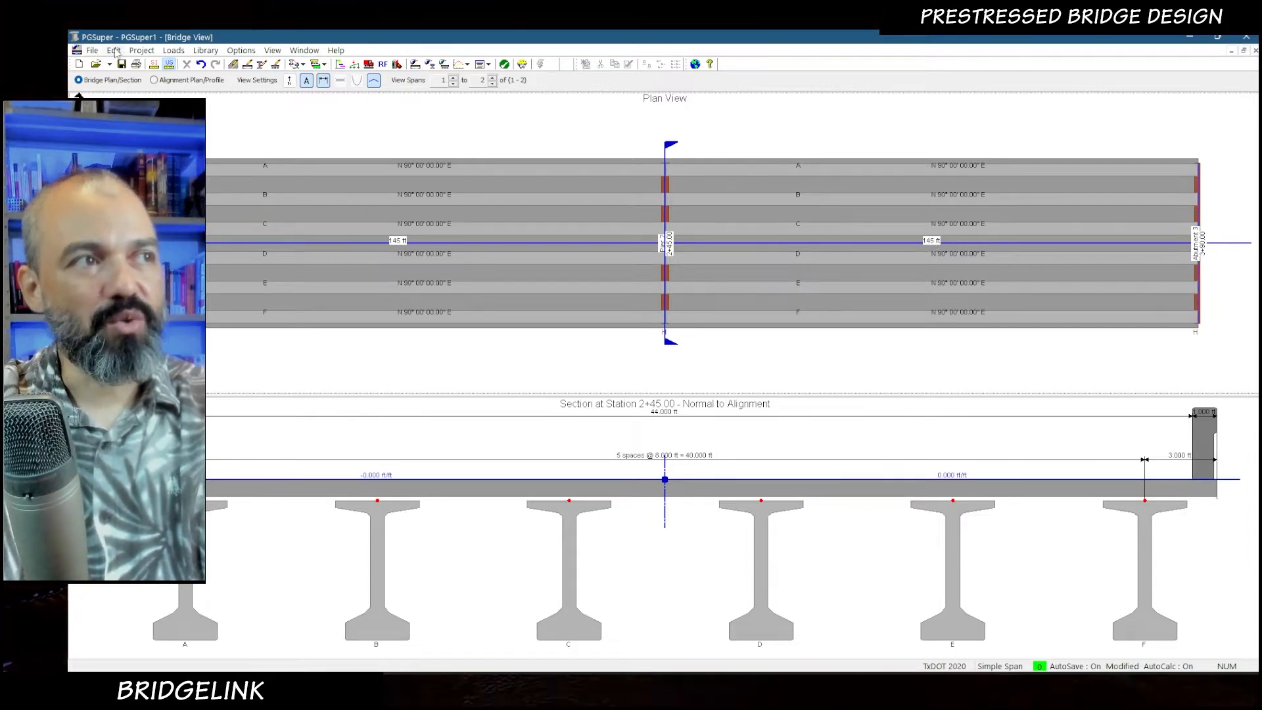
pyautogui.click(142, 51)
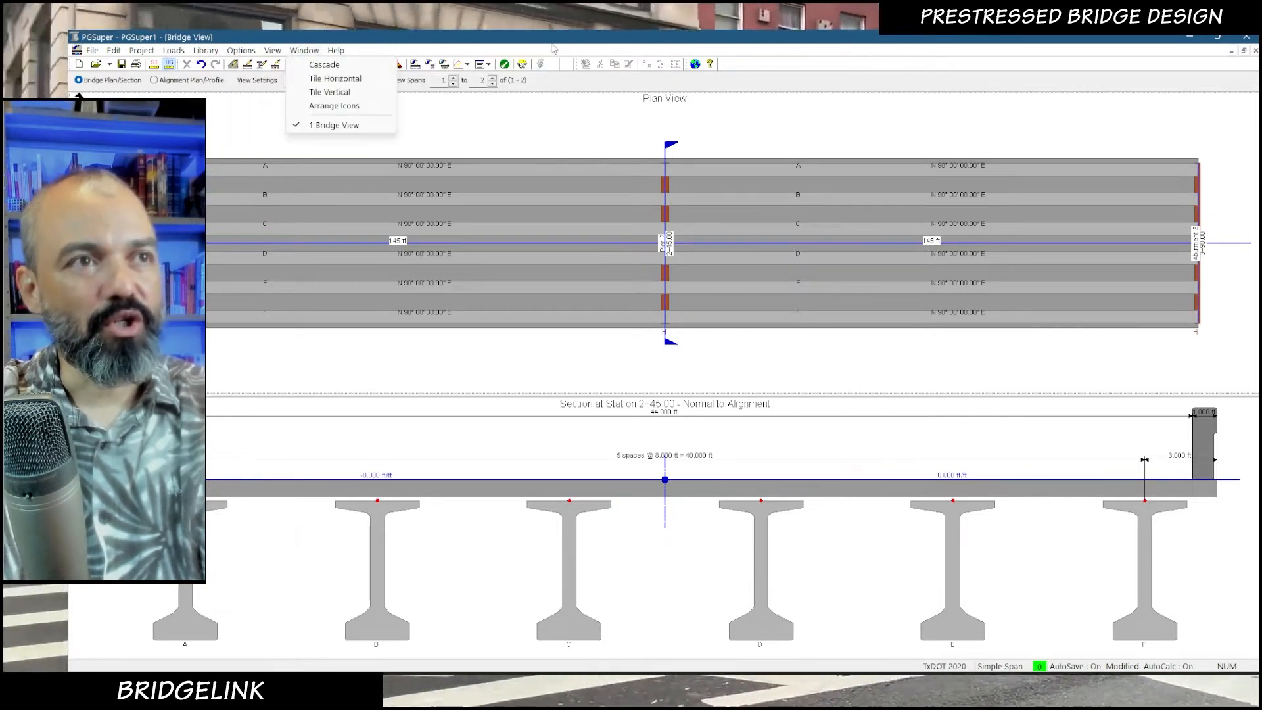
pyautogui.click(554, 49)
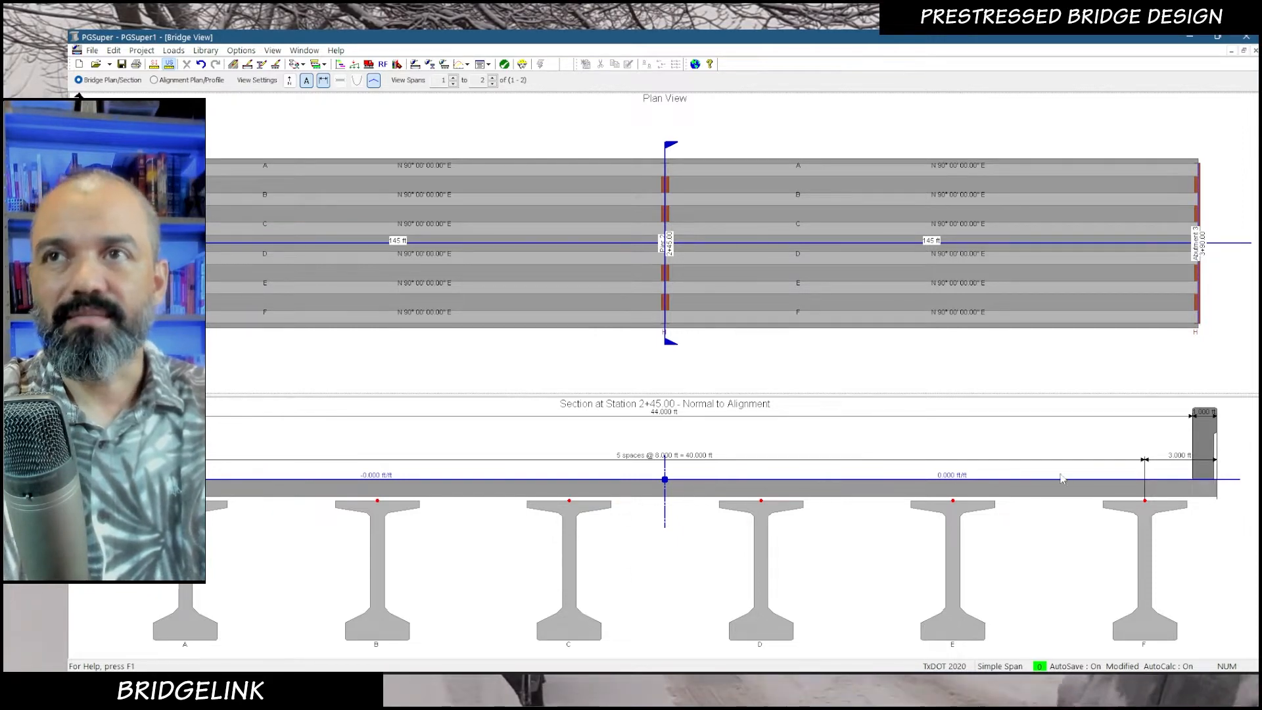
# - Change the exterior barriers of both the left and right railing systems to CSB Half Right
pyautogui.click(1203, 436)
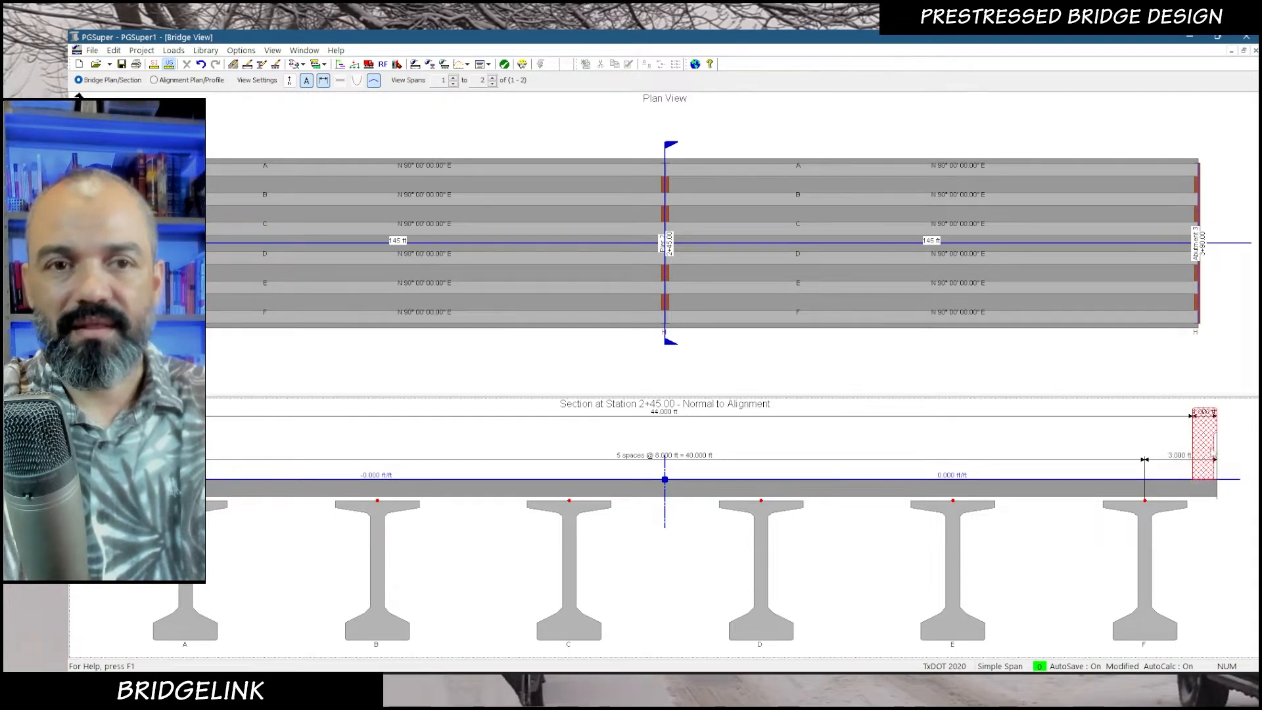
pyautogui.doubleClick(1207, 445)
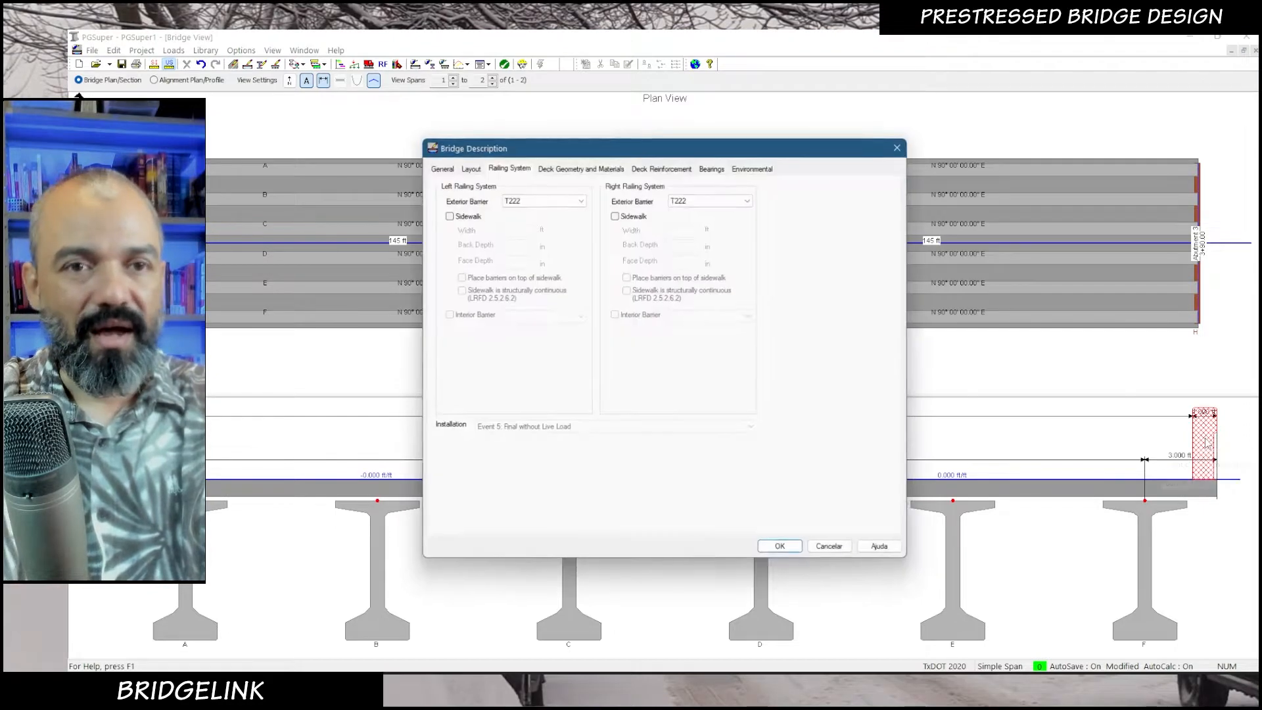
pyautogui.moveTo(611, 146); pyautogui.dragTo(695, 134)
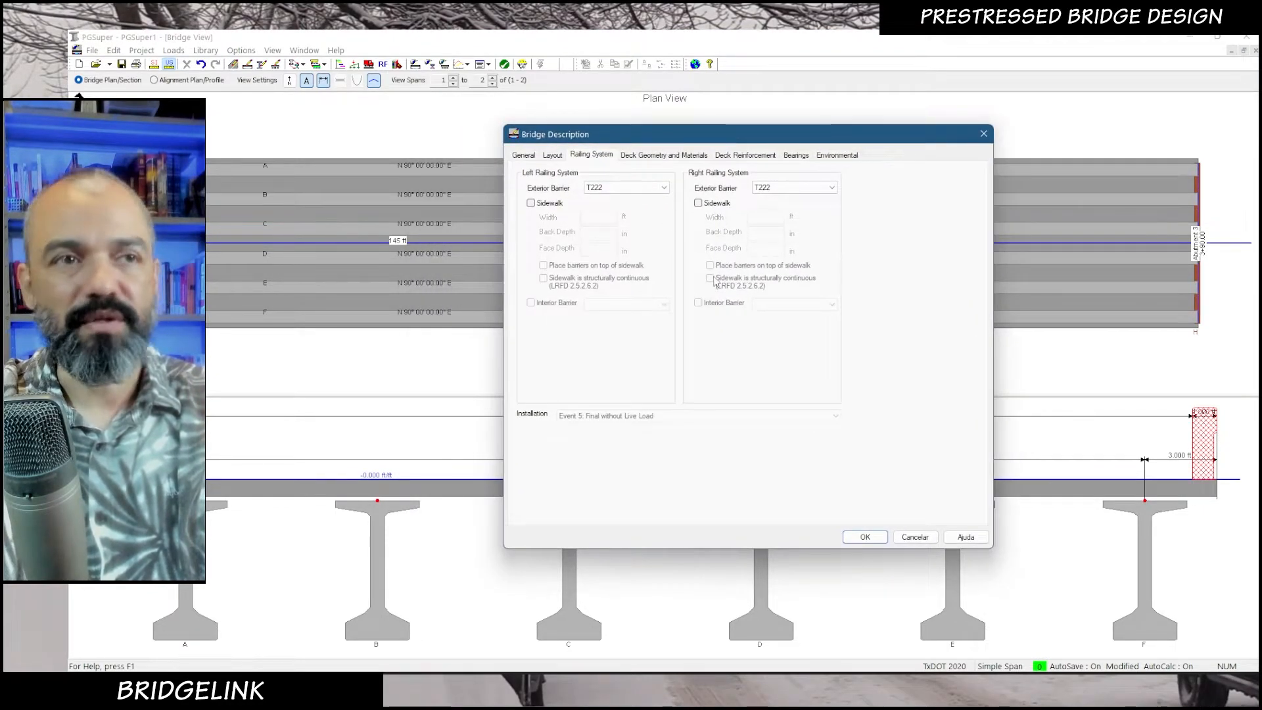
pyautogui.click(664, 188)
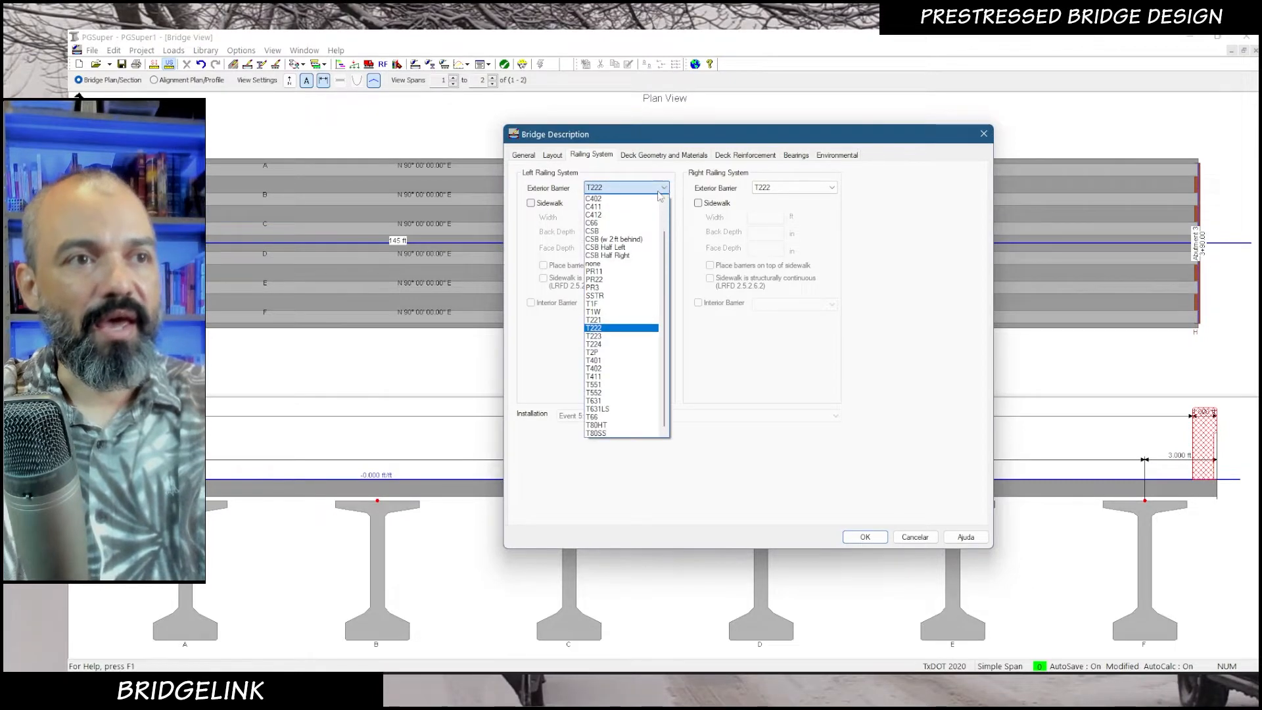
pyautogui.click(633, 255)
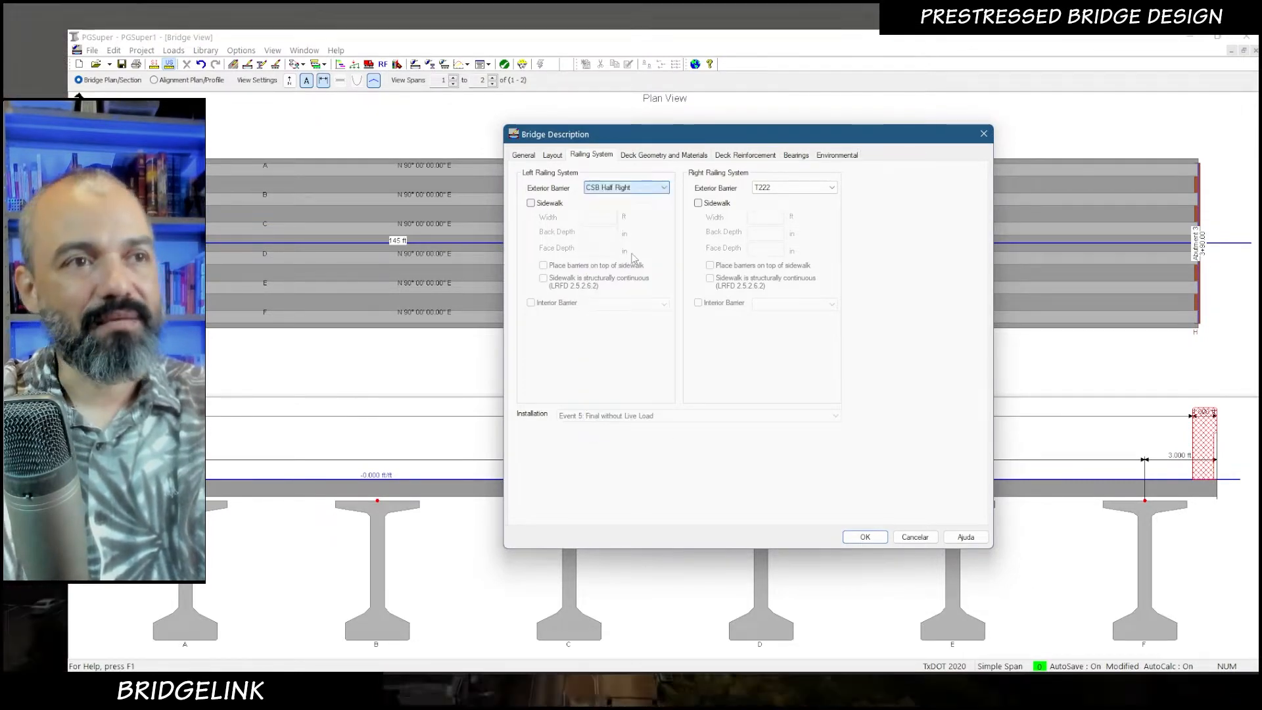
pyautogui.click(831, 188)
pyautogui.click(797, 253)
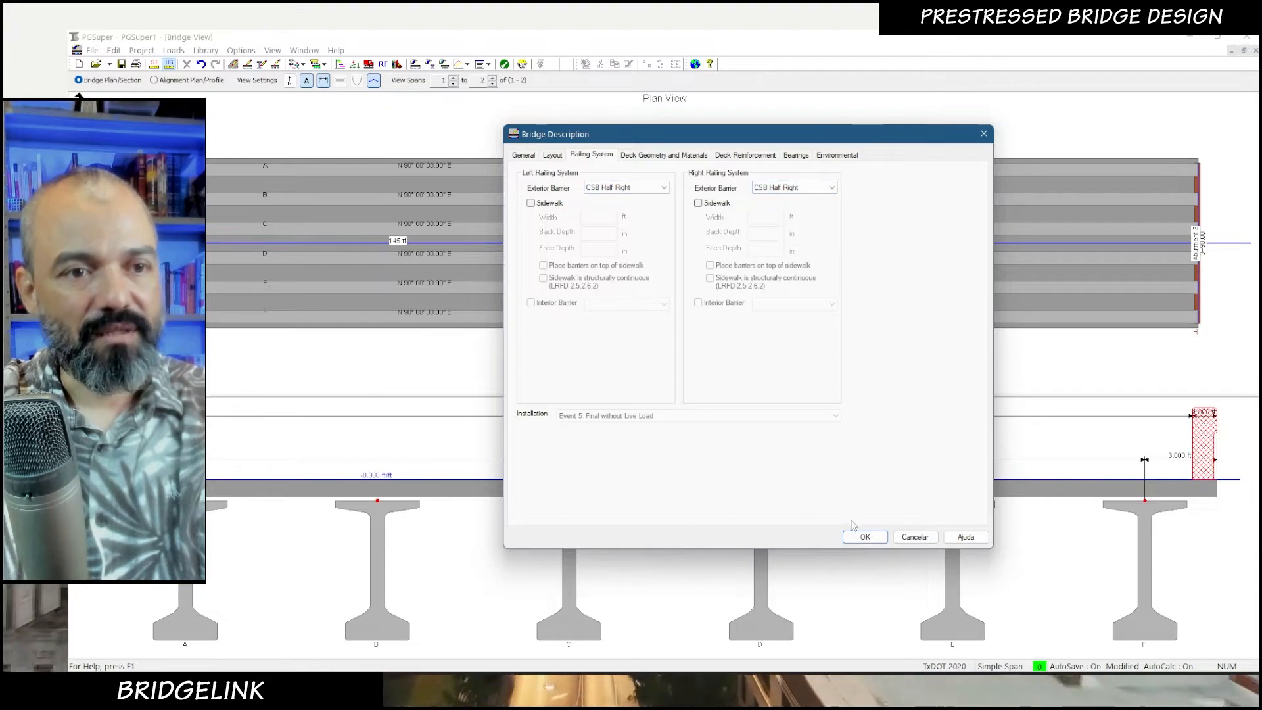
pyautogui.click(865, 537)
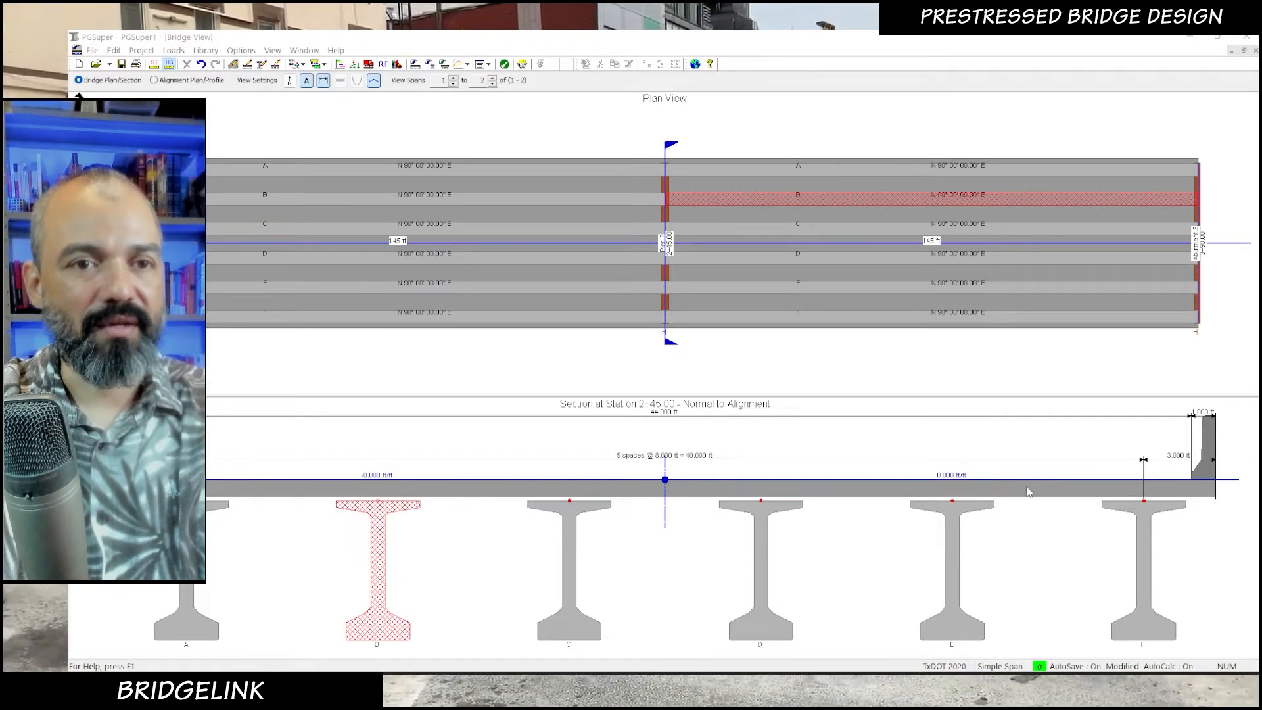
# - Open the bridge description from the deck and set the general girder spacing to 12 ft
pyautogui.moveTo(1012, 493)
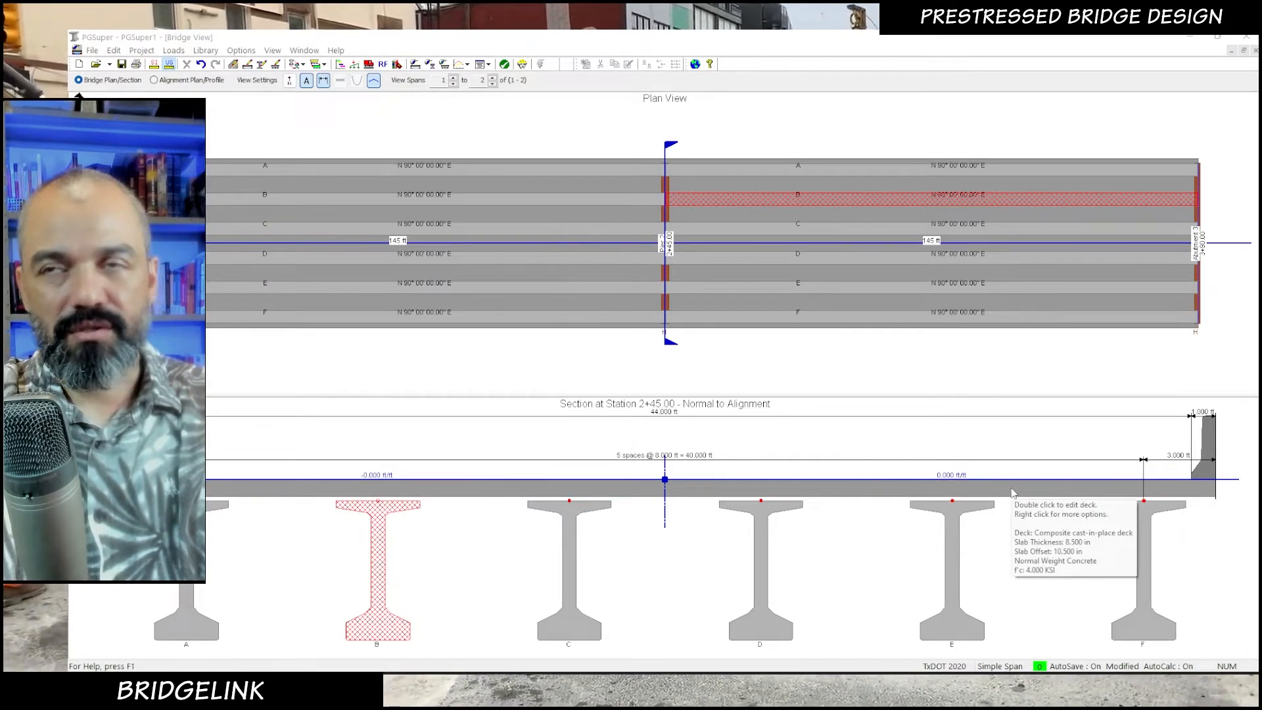
pyautogui.click(1012, 493)
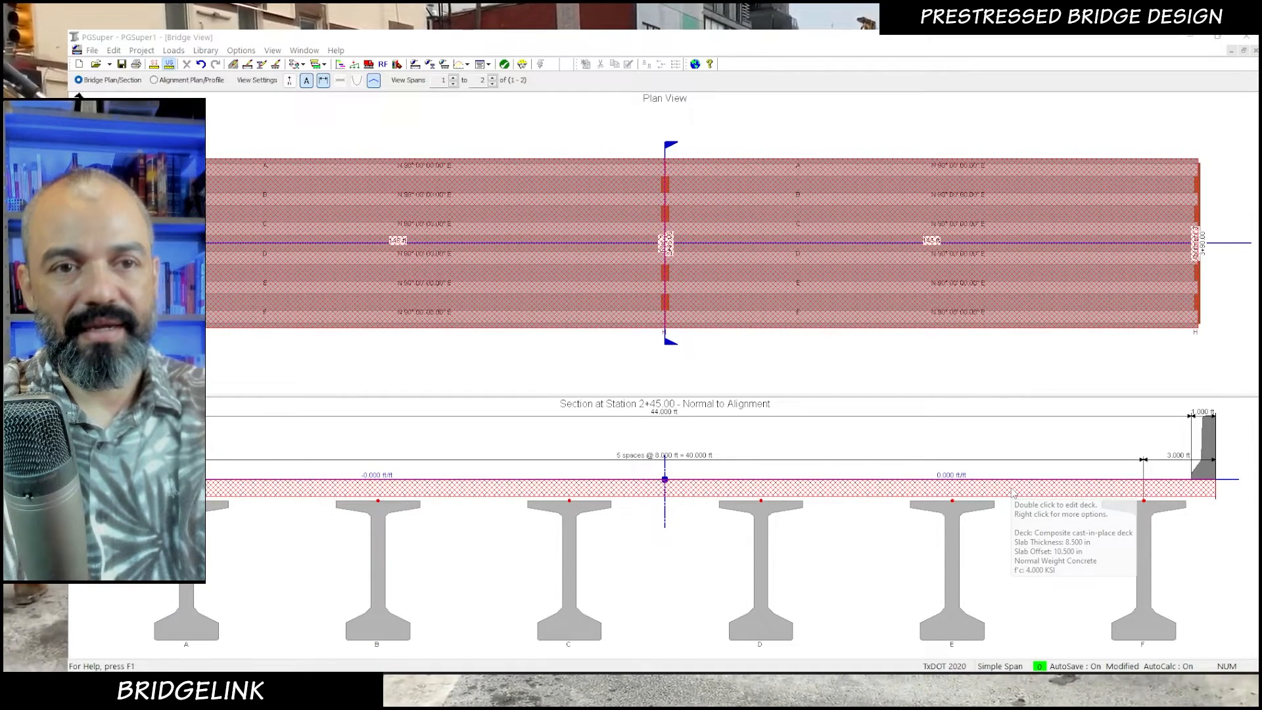
pyautogui.doubleClick(1013, 493)
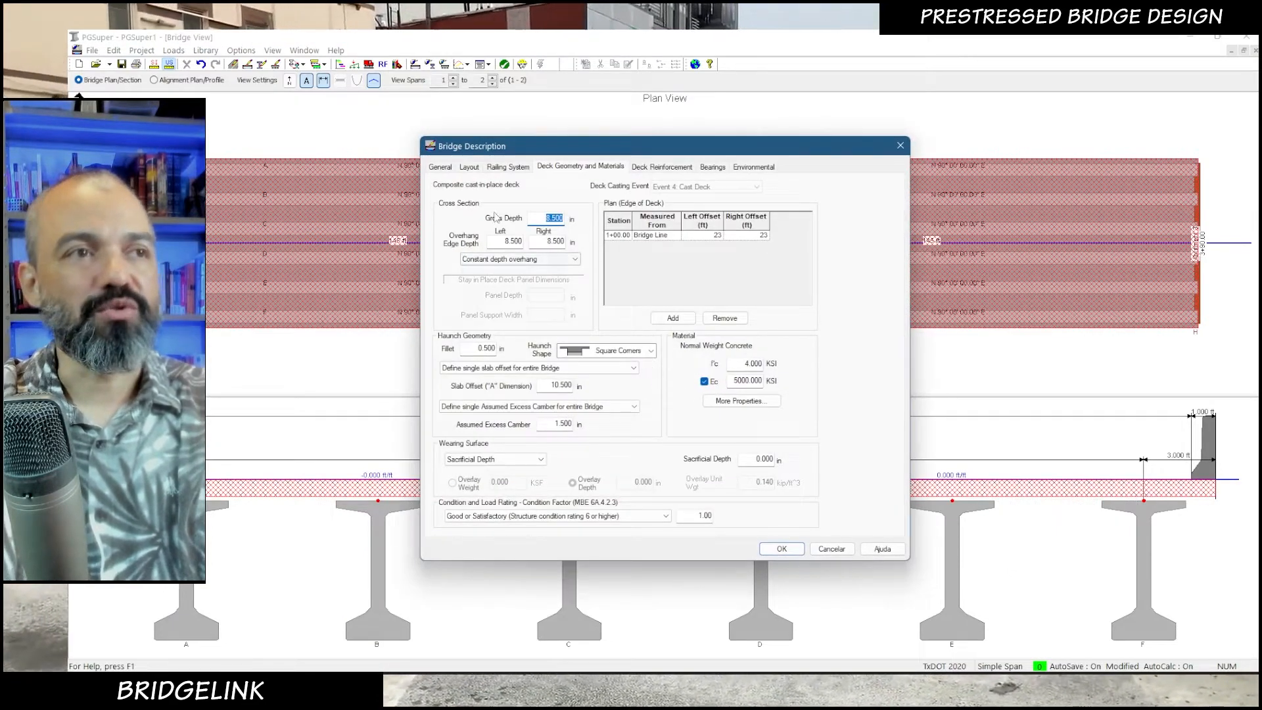
pyautogui.moveTo(524, 150); pyautogui.dragTo(691, 127)
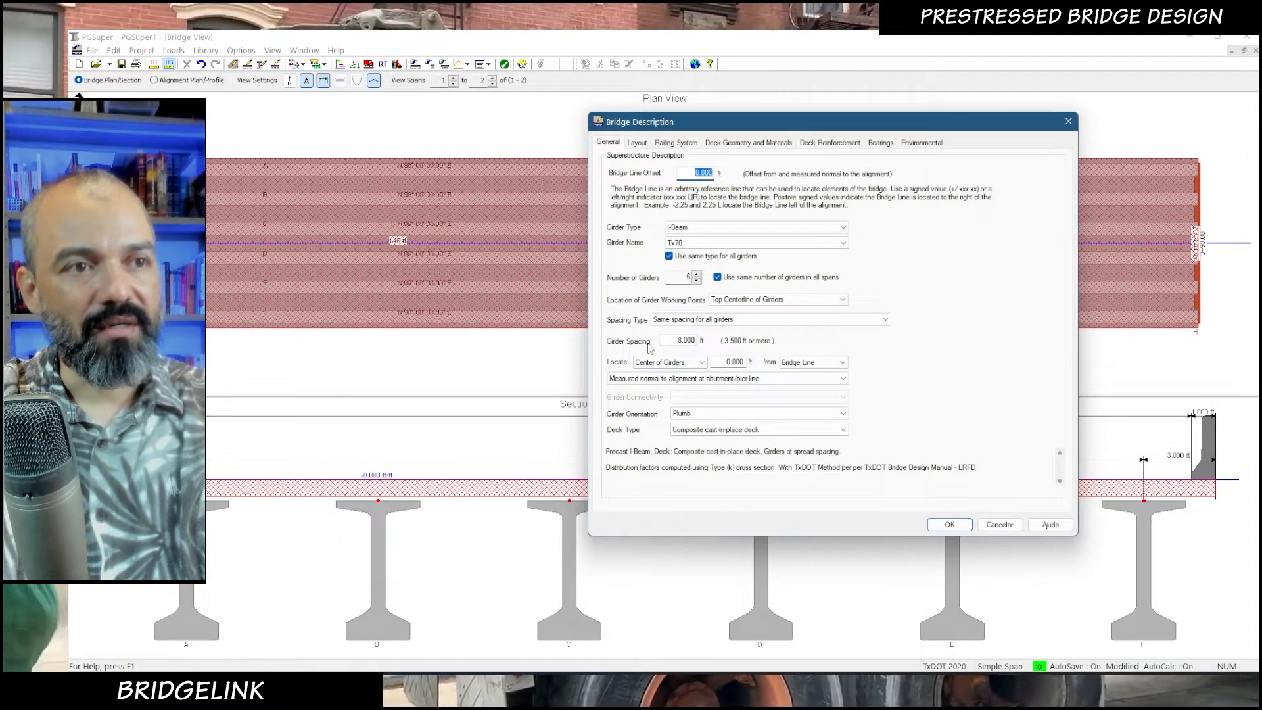
pyautogui.doubleClick(668, 341)
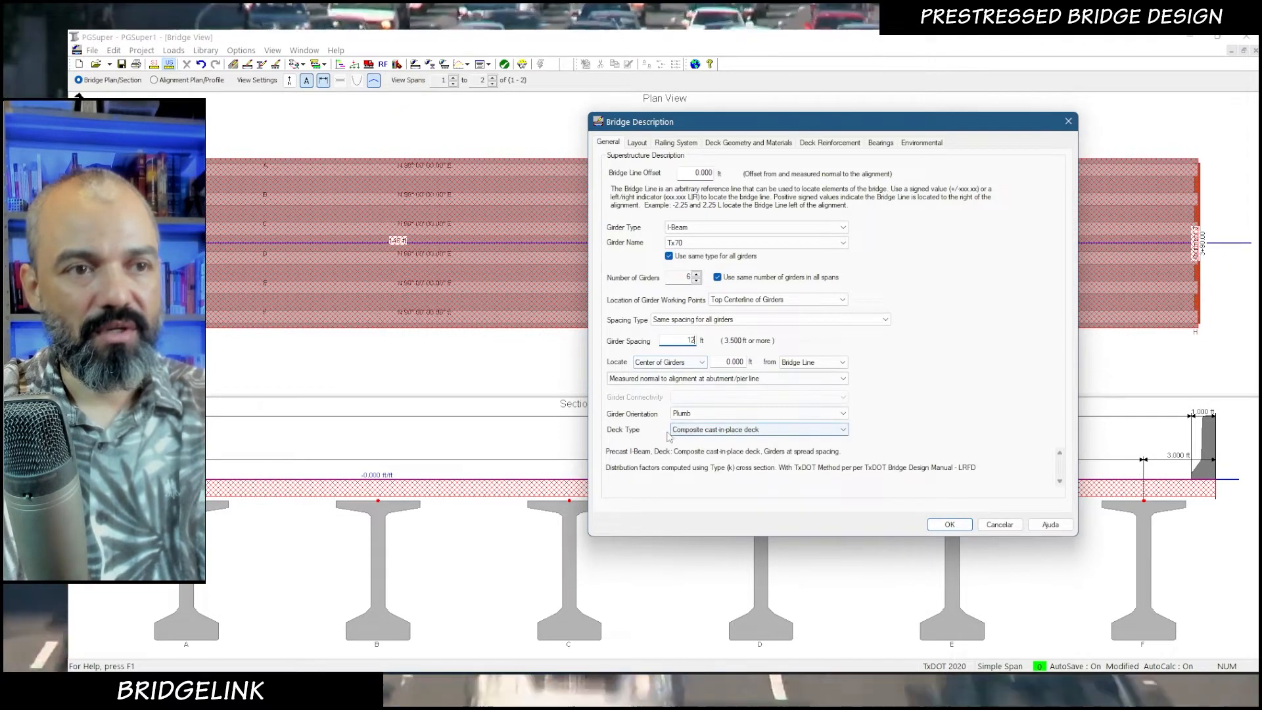
# - Edit Span 1 in the bridge layout and set its span length to 120 ft
pyautogui.click(636, 143)
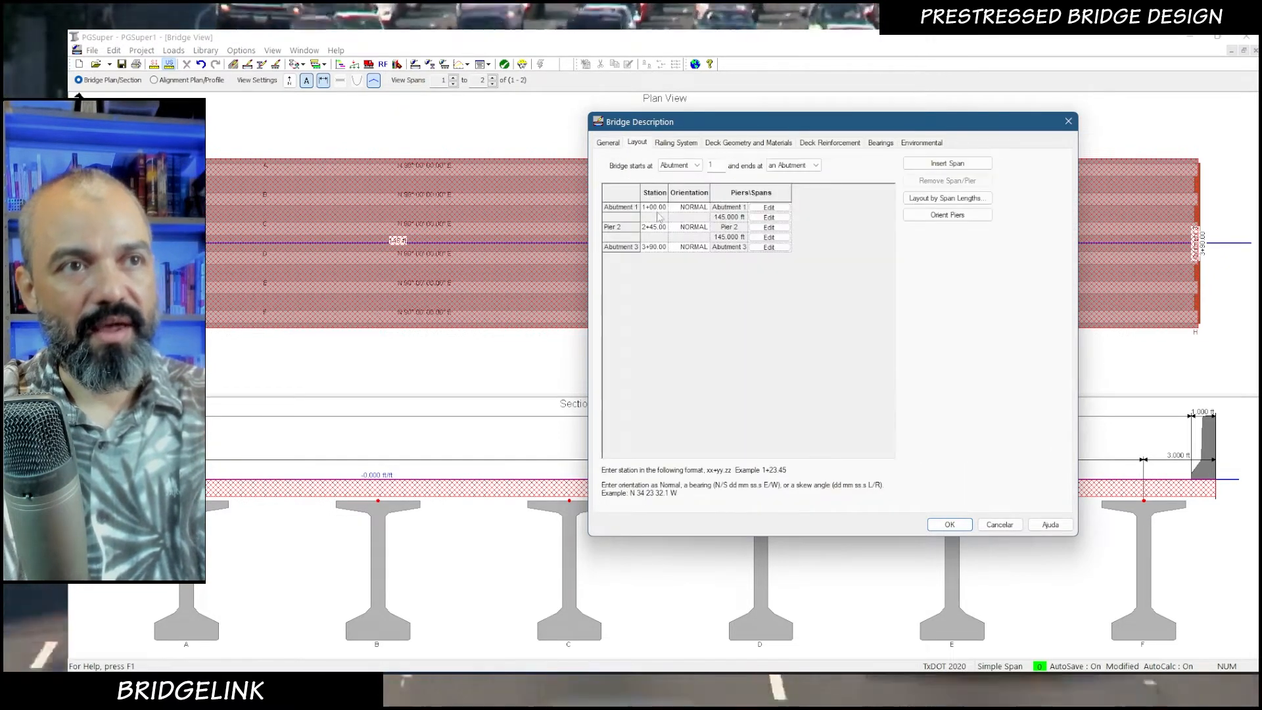
pyautogui.click(769, 217)
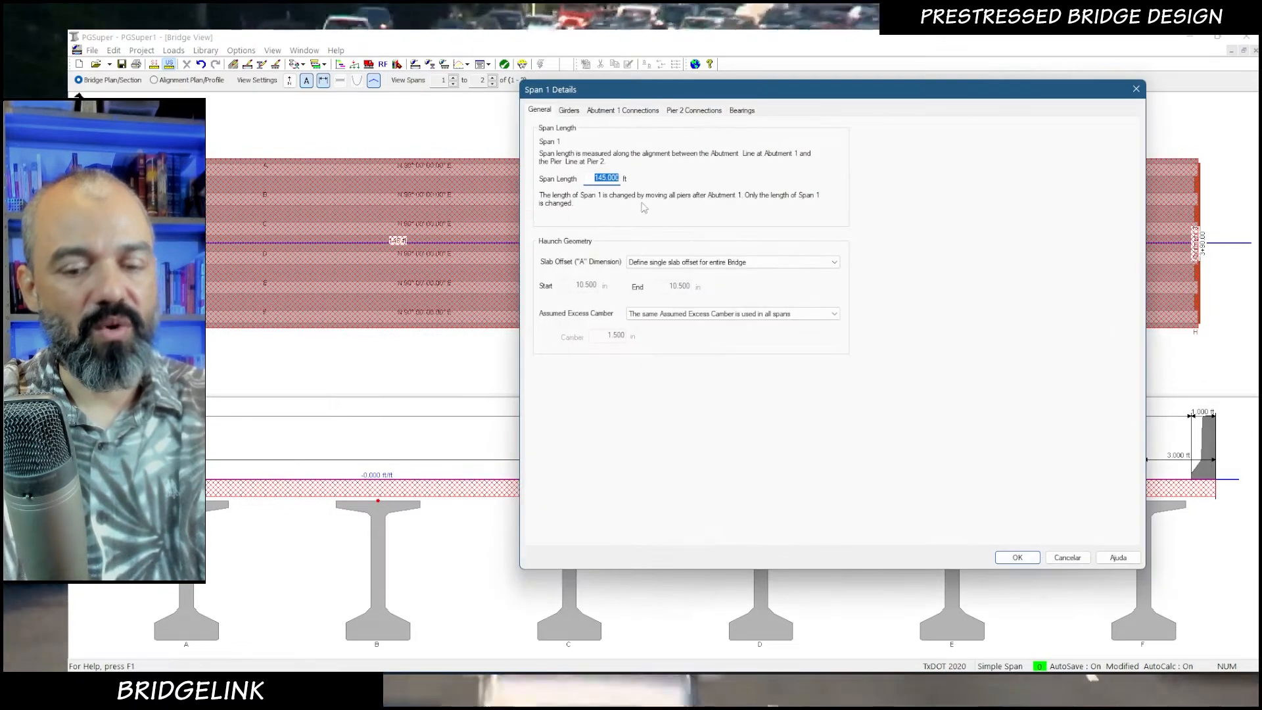
pyautogui.write('120')
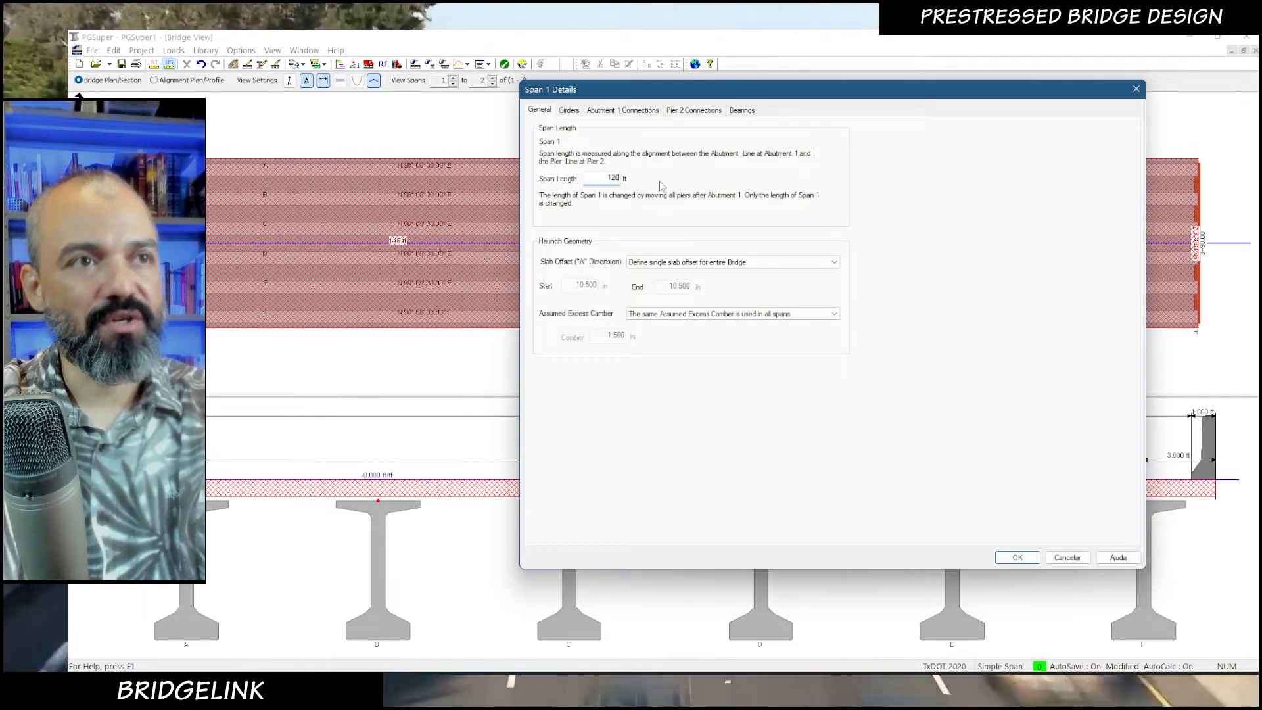
# - Review Span 1's girder settings and set the Abutment 1 connection's bearing offset and end distance to 0 in
pyautogui.click(569, 111)
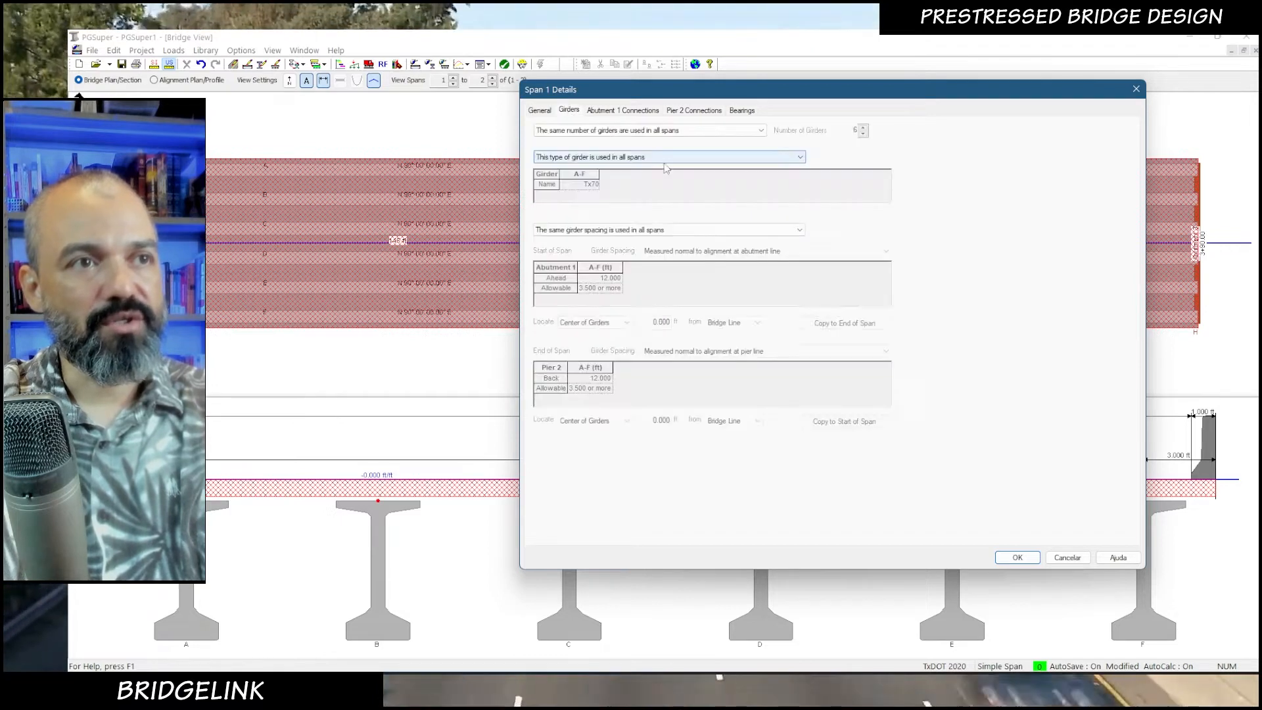
pyautogui.click(623, 111)
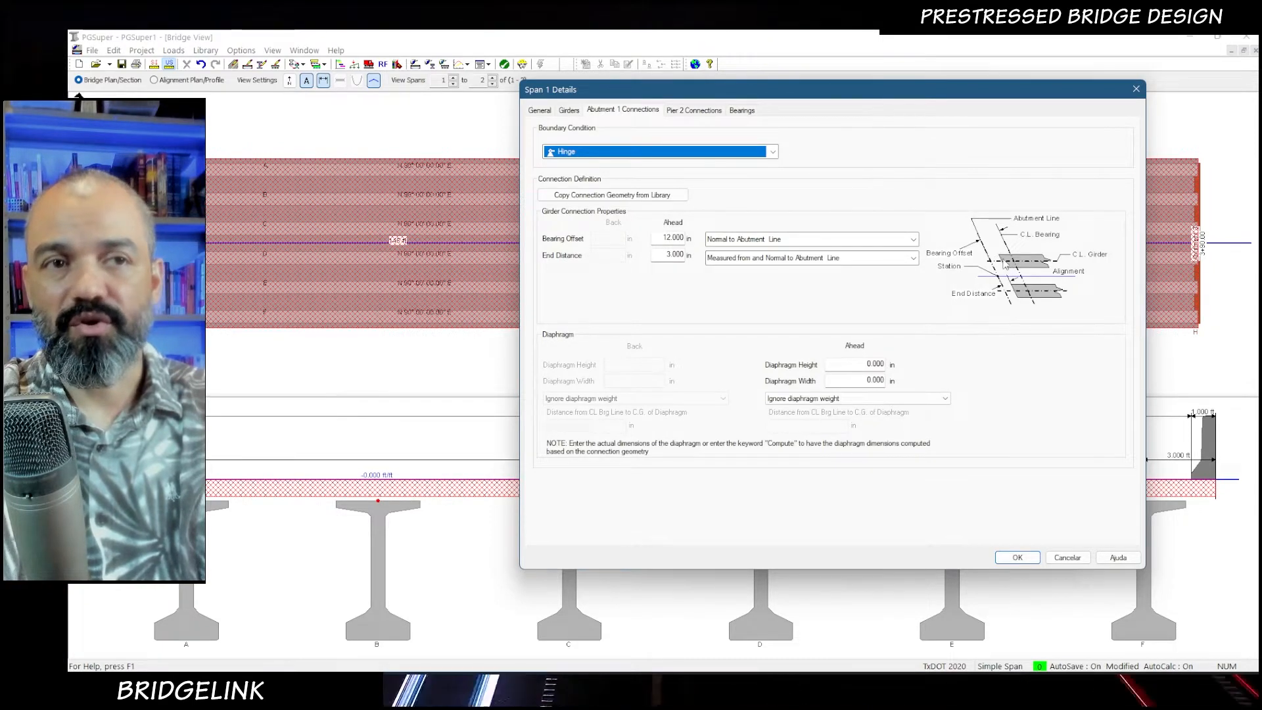
pyautogui.click(659, 238)
pyautogui.write('0')
pyautogui.press('Tab')
pyautogui.write('0')
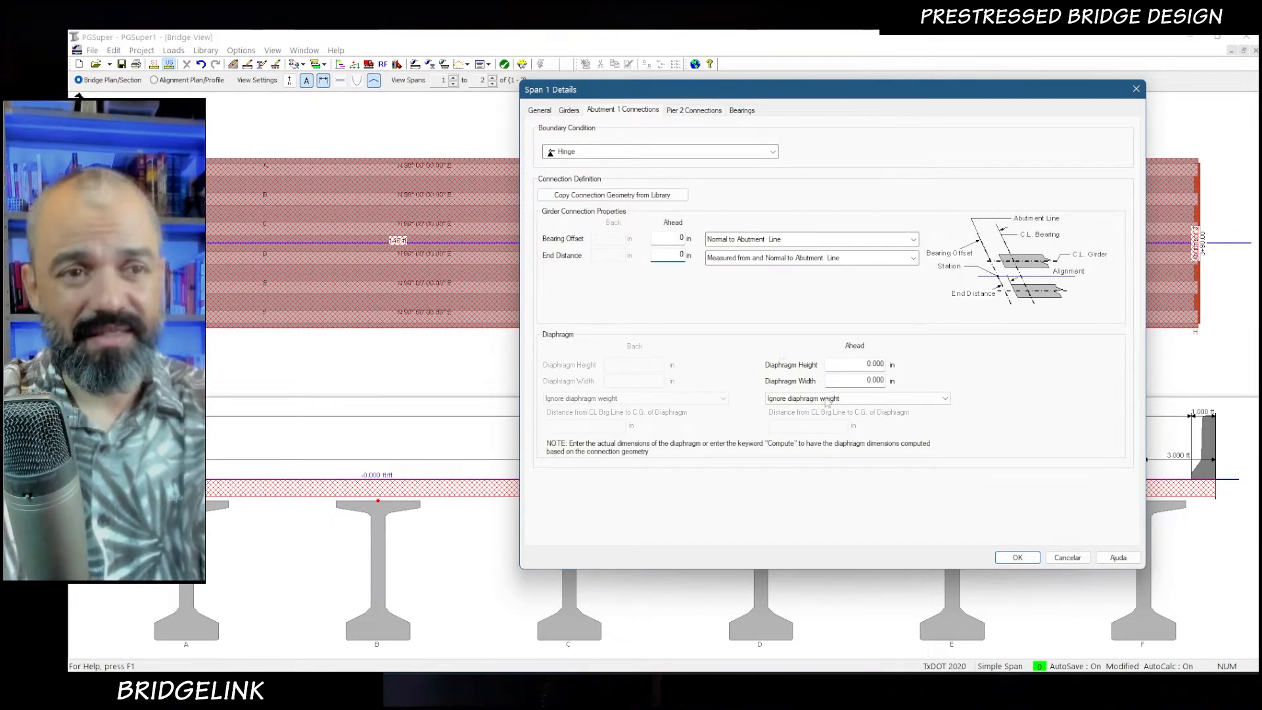
# - Set the back and ahead bearing offsets and end distances of the Pier 2 connection to 0 in and apply the Span 1 details
pyautogui.click(689, 111)
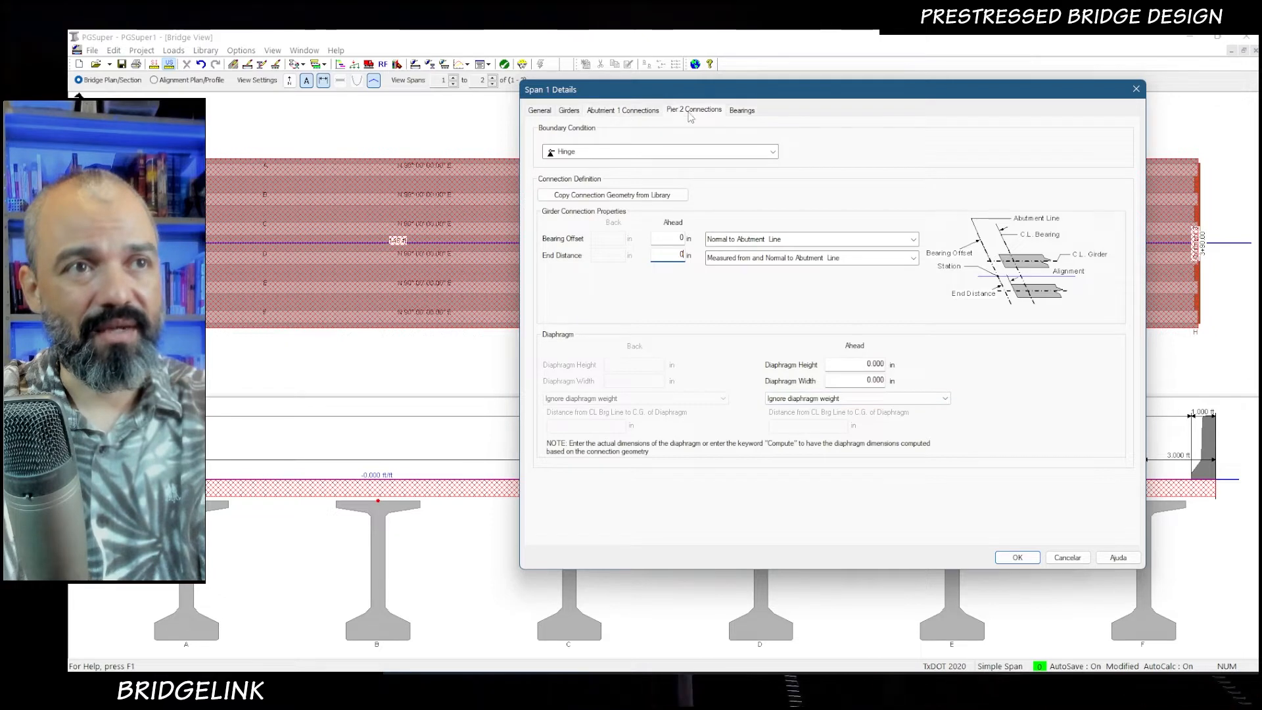
pyautogui.doubleClick(610, 238)
pyautogui.write('0')
pyautogui.press('Tab')
pyautogui.write('0')
pyautogui.doubleClick(670, 237)
pyautogui.write('0')
pyautogui.press('Tab')
pyautogui.write('0')
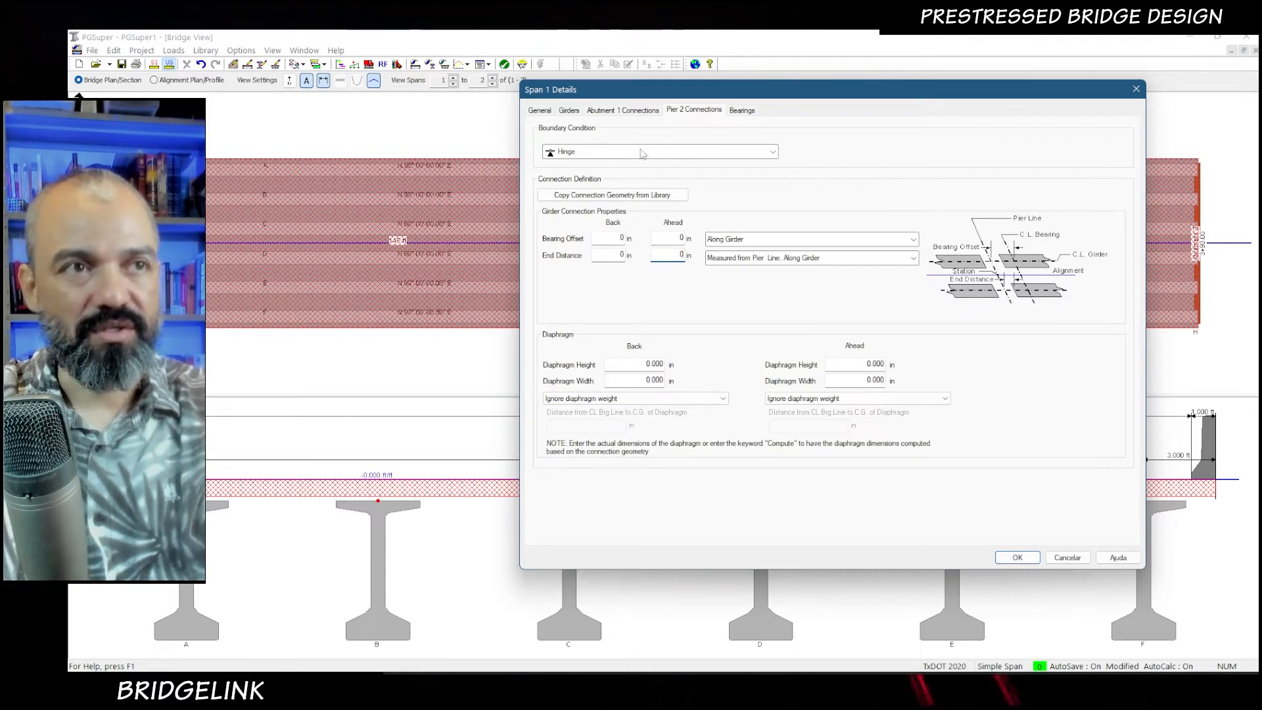
pyautogui.click(740, 111)
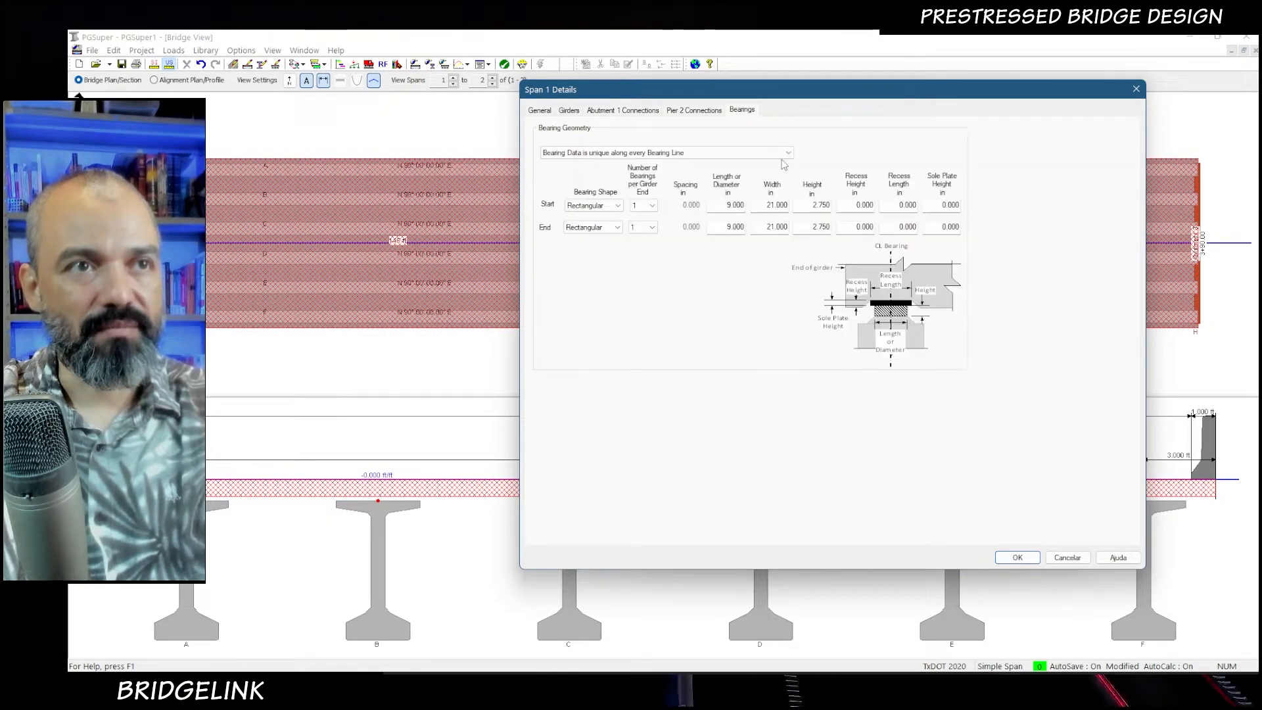
pyautogui.click(1017, 558)
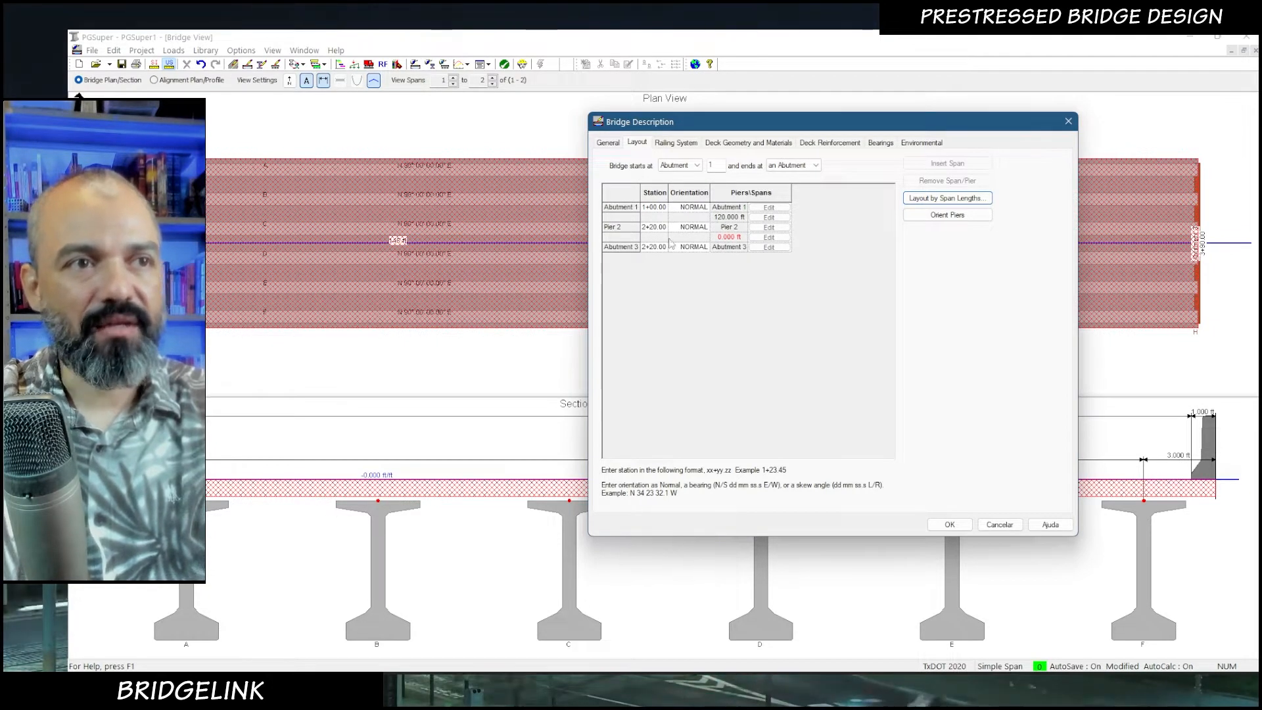
# - Remove the second span from the bridge layout to keep only the 120 ft span, and show the railing system settings
pyautogui.click(669, 145)
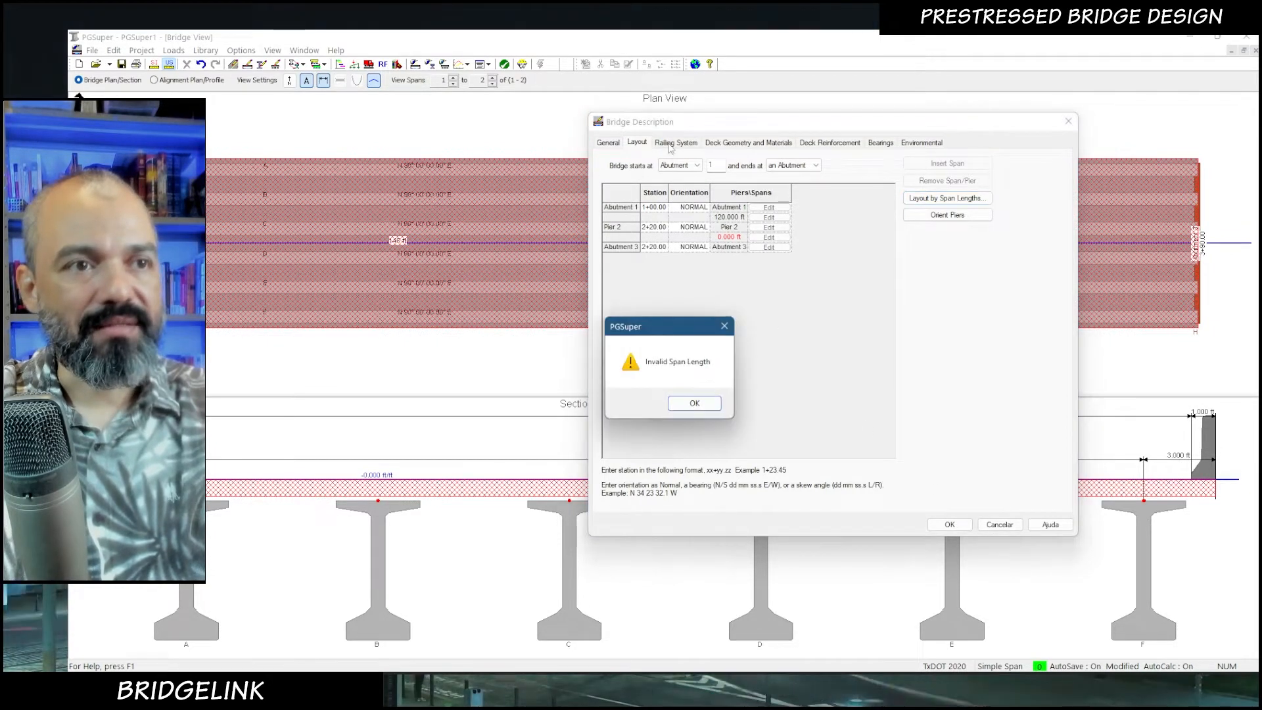
pyautogui.click(693, 409)
pyautogui.click(940, 179)
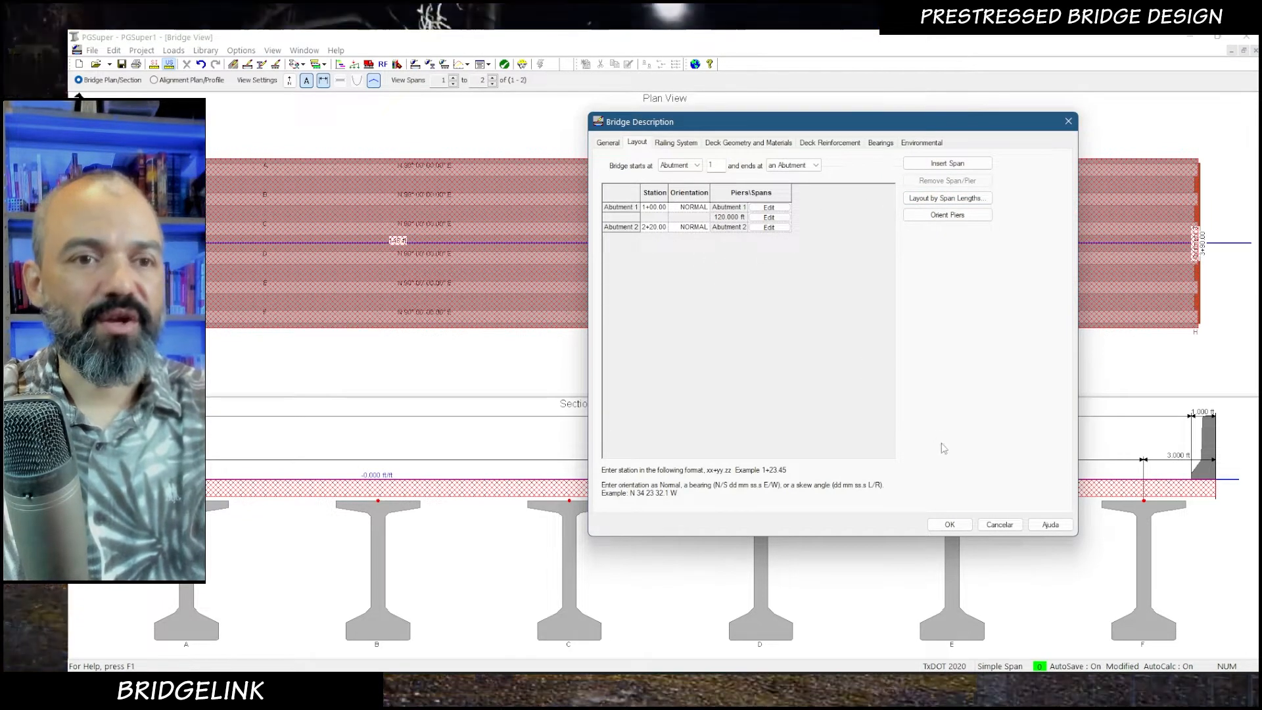
pyautogui.click(692, 146)
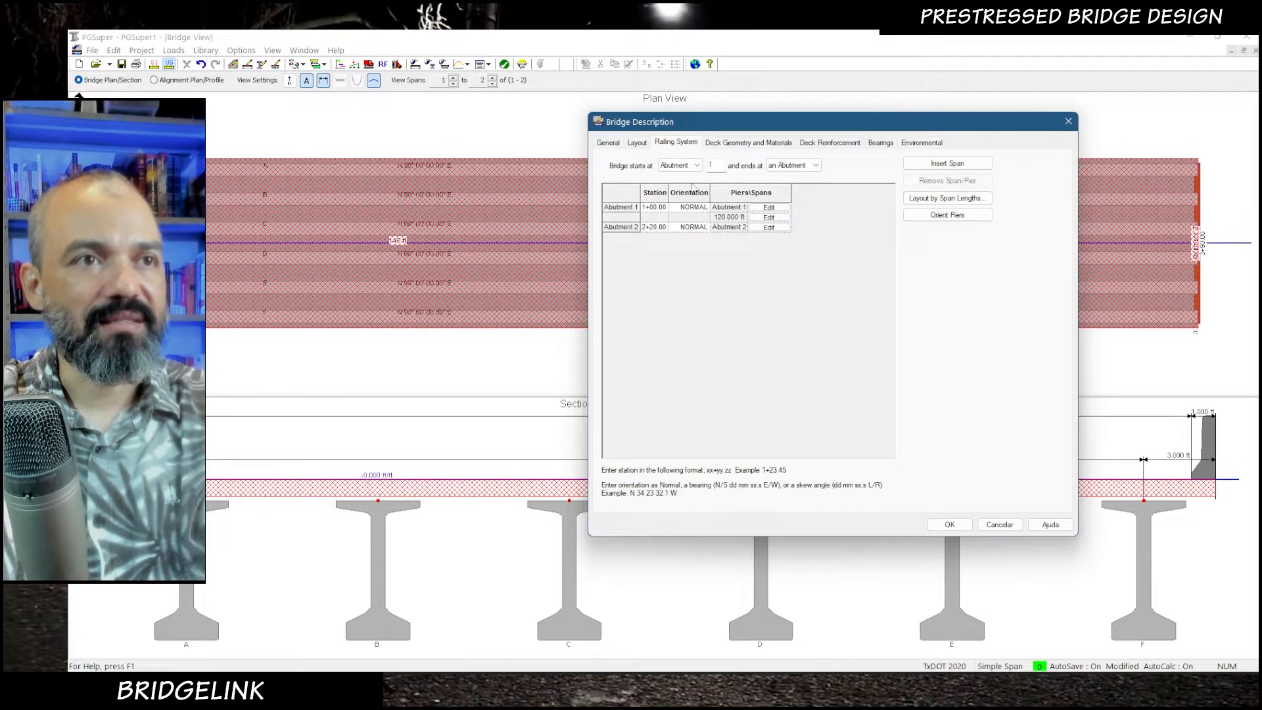
# - Set the deck edge's left and right offsets from the bridge line to 22 ft and apply the bridge description
pyautogui.click(740, 143)
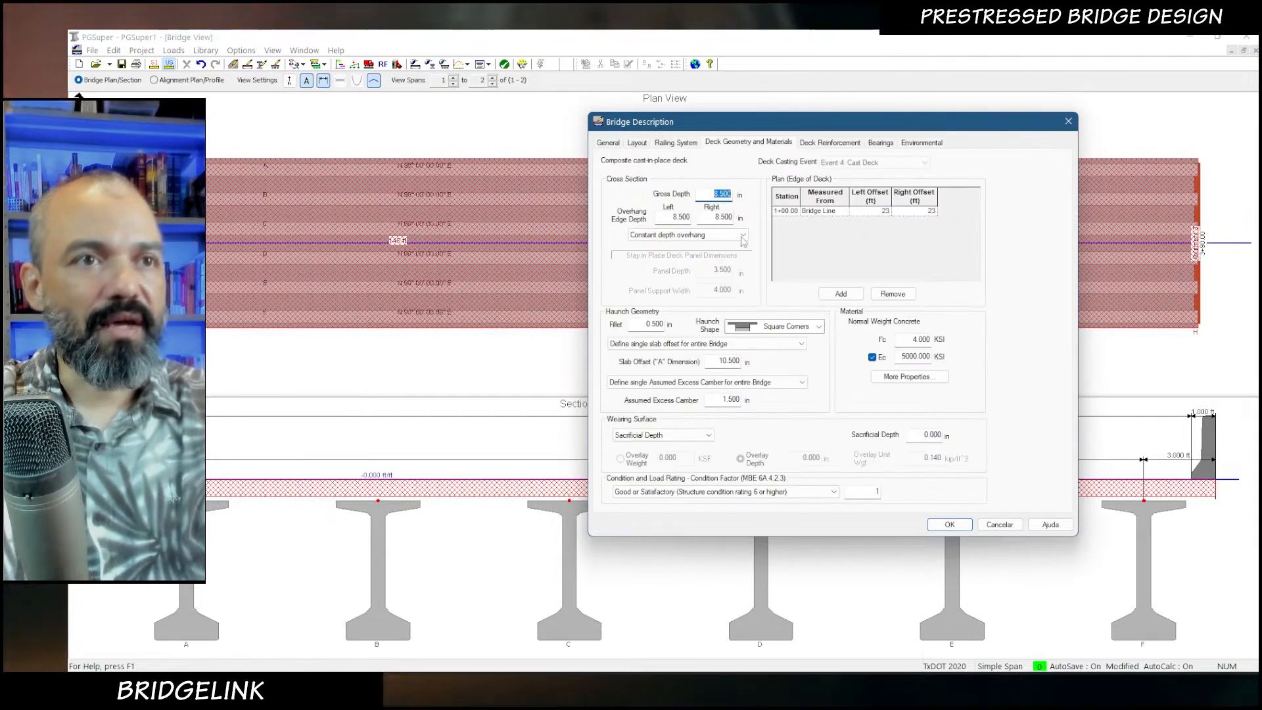
pyautogui.moveTo(842, 121); pyautogui.dragTo(365, 155)
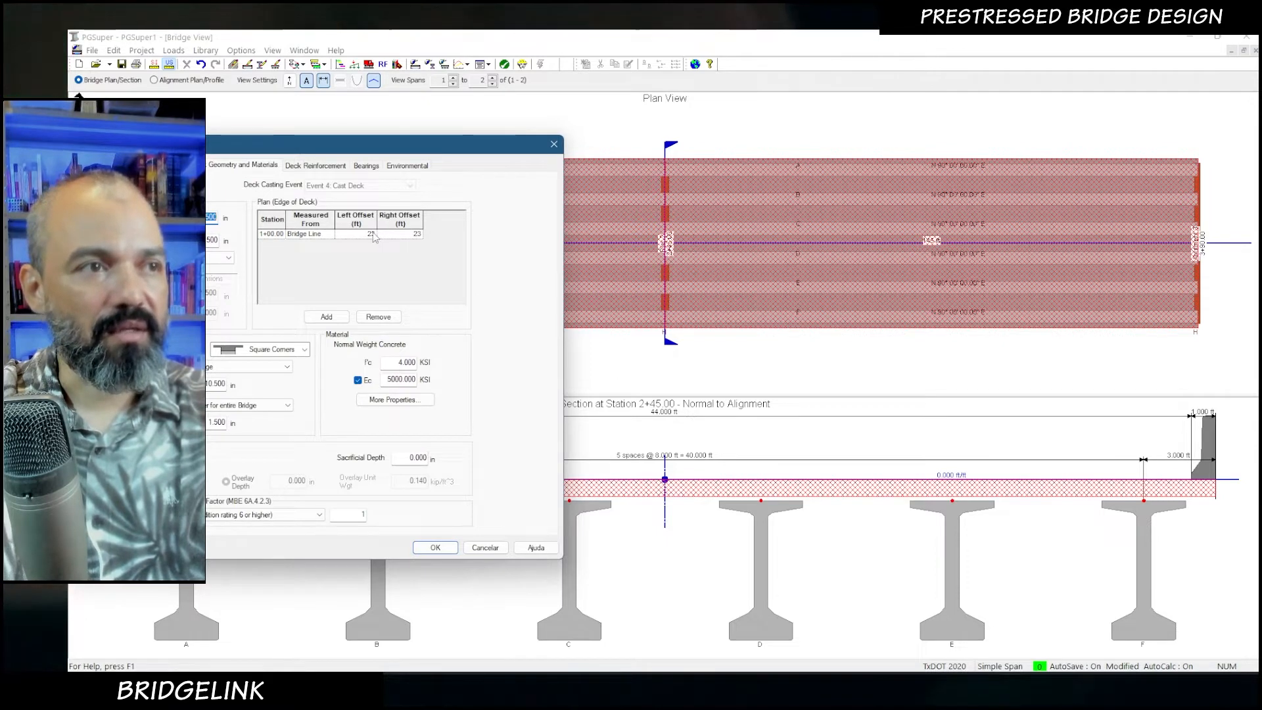
pyautogui.click(372, 234)
pyautogui.write('22')
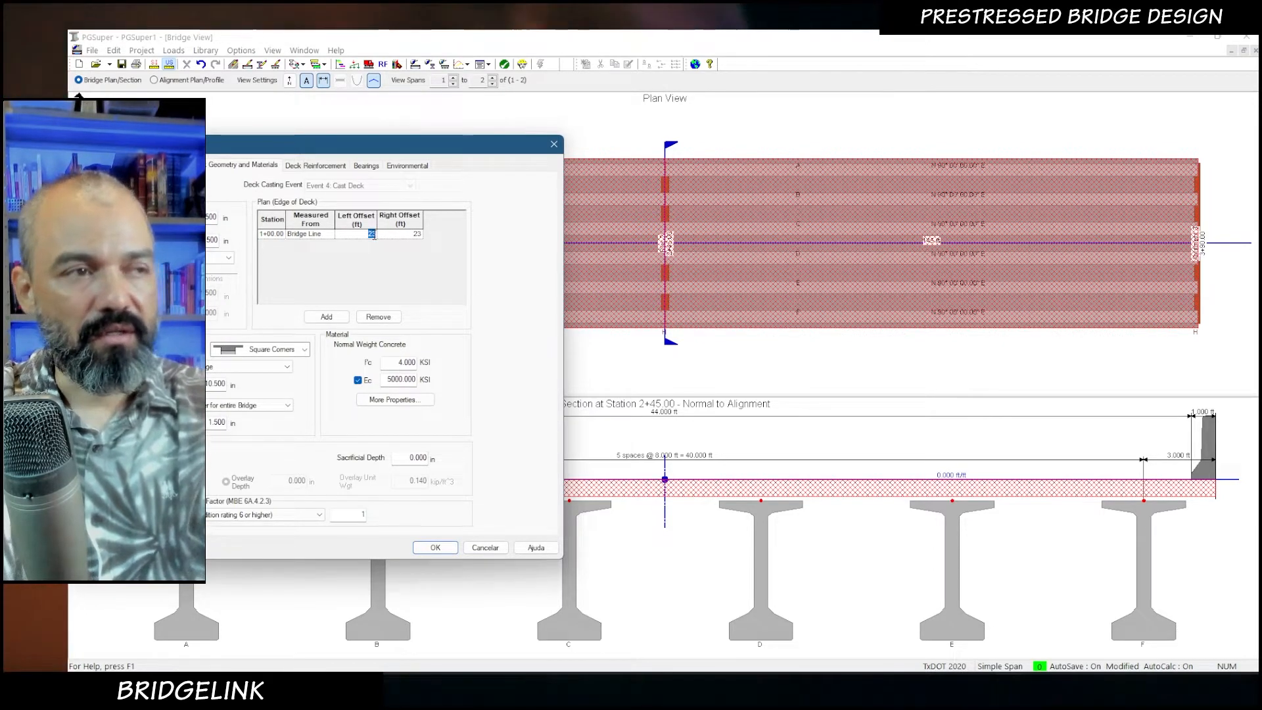
pyautogui.doubleClick(418, 234)
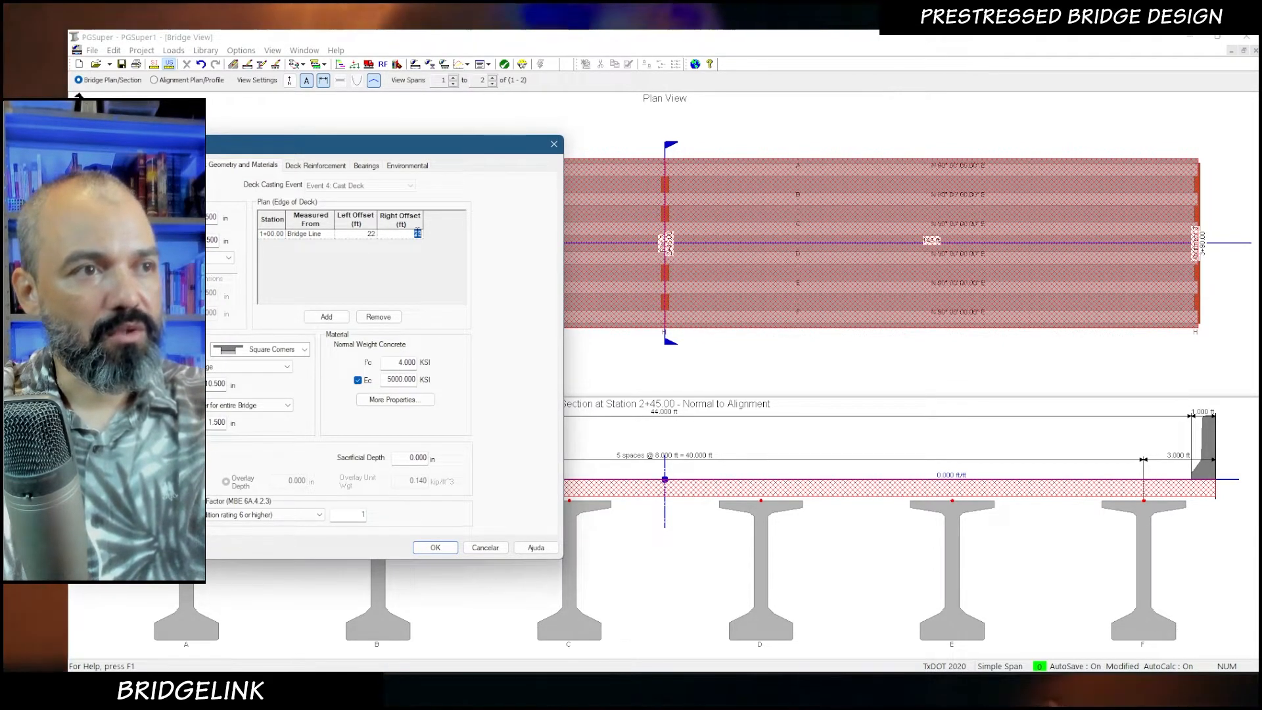
pyautogui.write('22')
pyautogui.moveTo(395, 149); pyautogui.dragTo(409, 140)
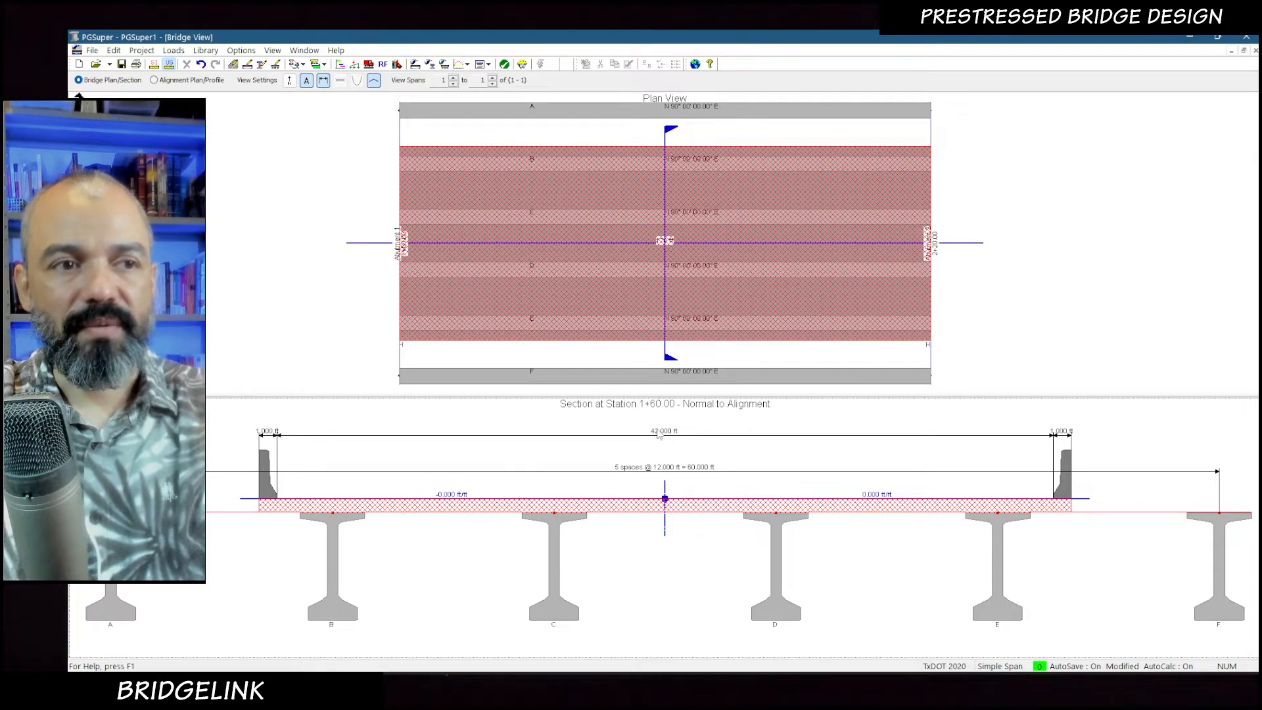
# - Reduce the number of girders to 4 in the bridge's general description and apply the change
pyautogui.click(1218, 544)
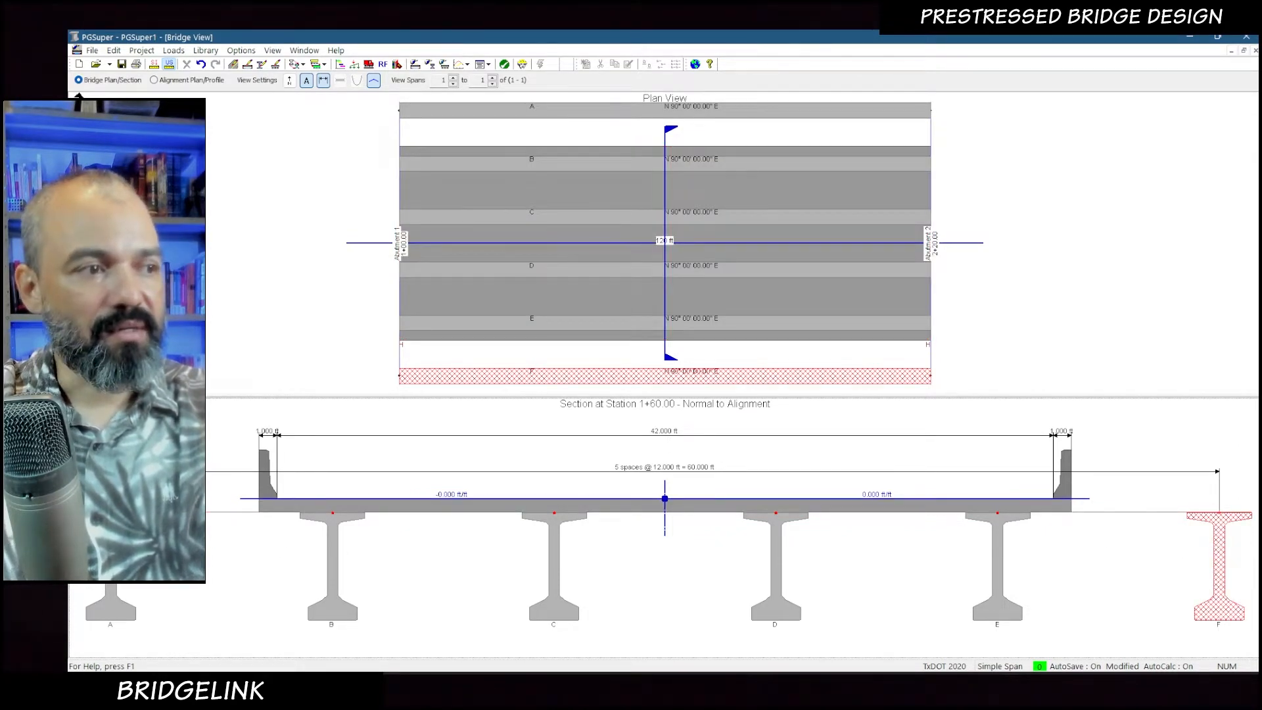
pyautogui.click(112, 549)
pyautogui.click(1221, 552)
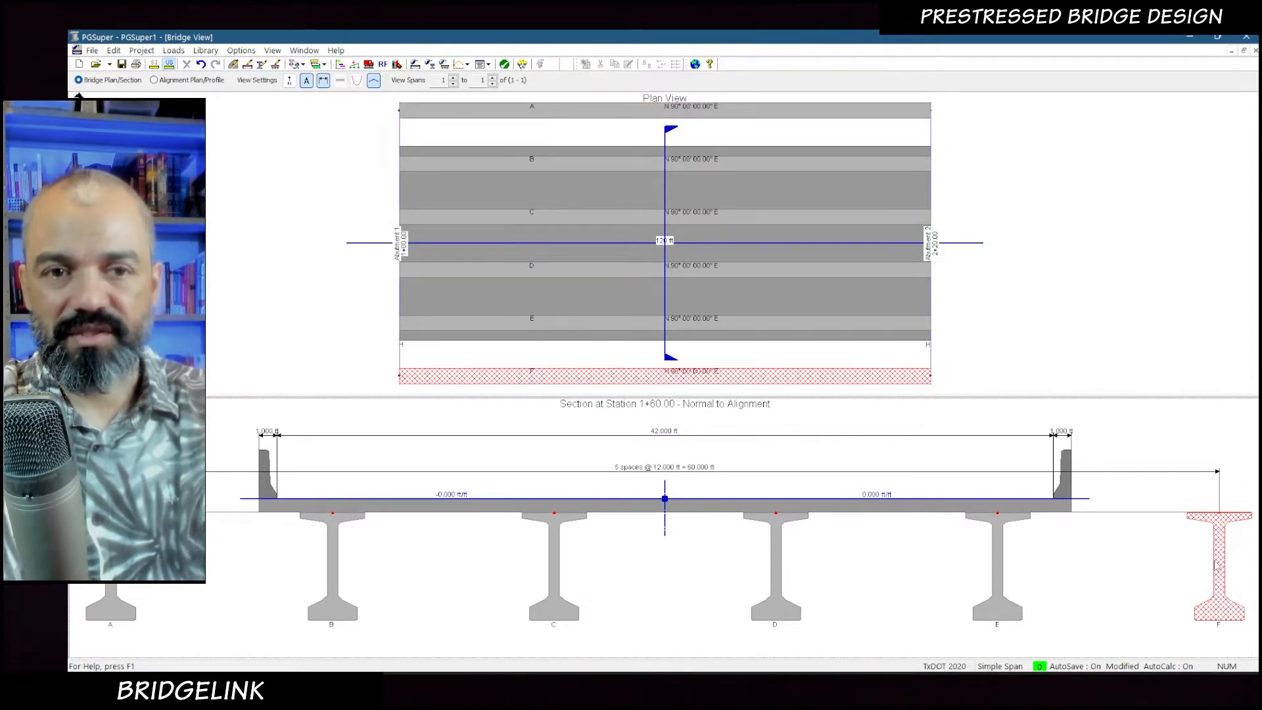
pyautogui.doubleClick(692, 510)
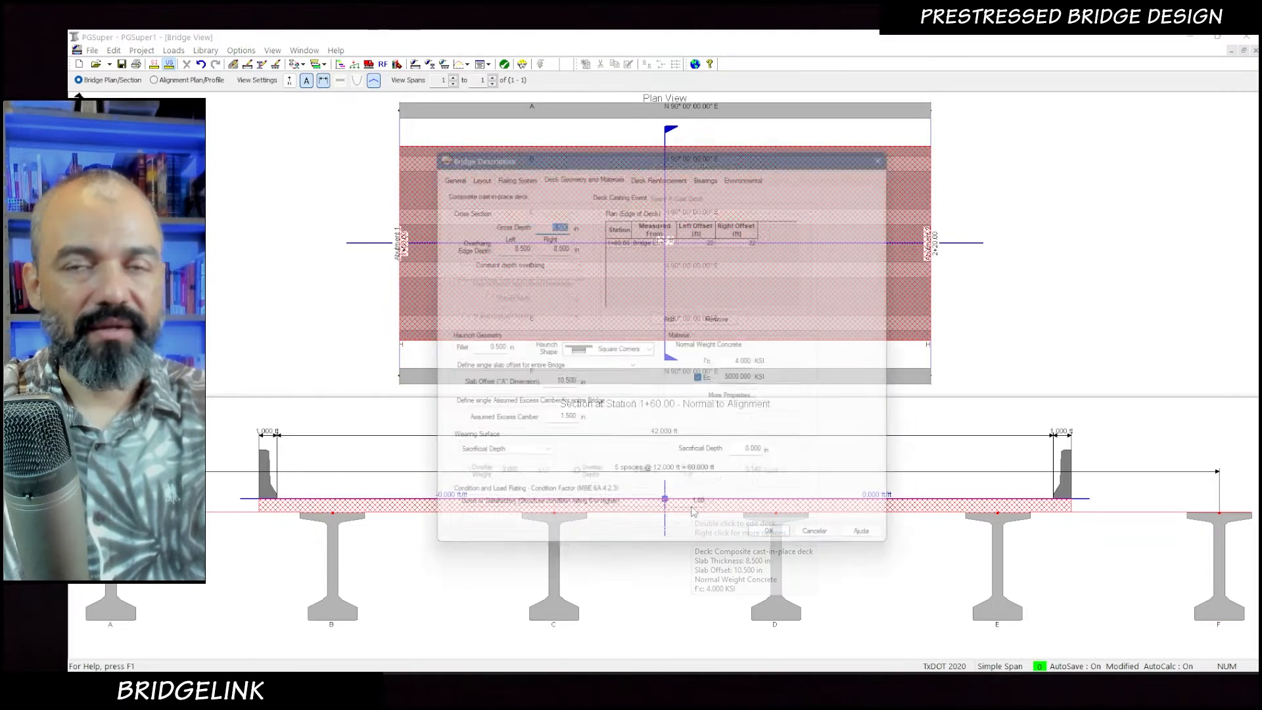
pyautogui.click(441, 167)
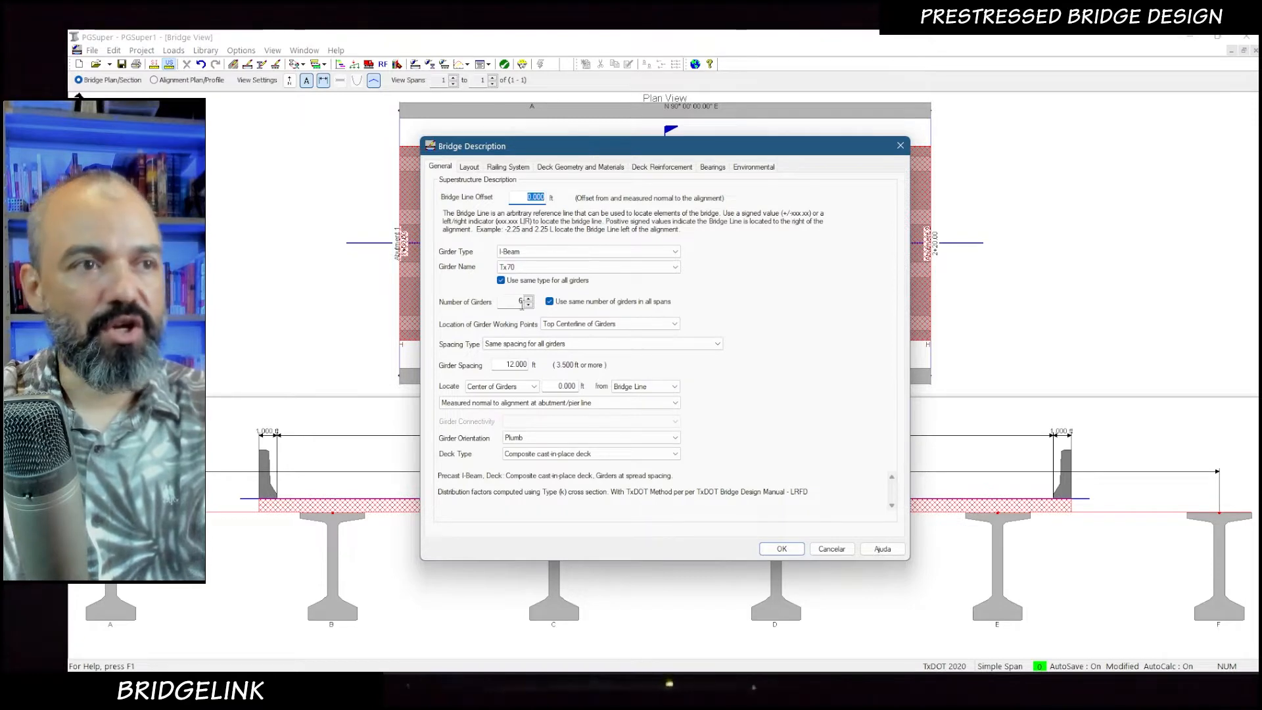
pyautogui.click(528, 304)
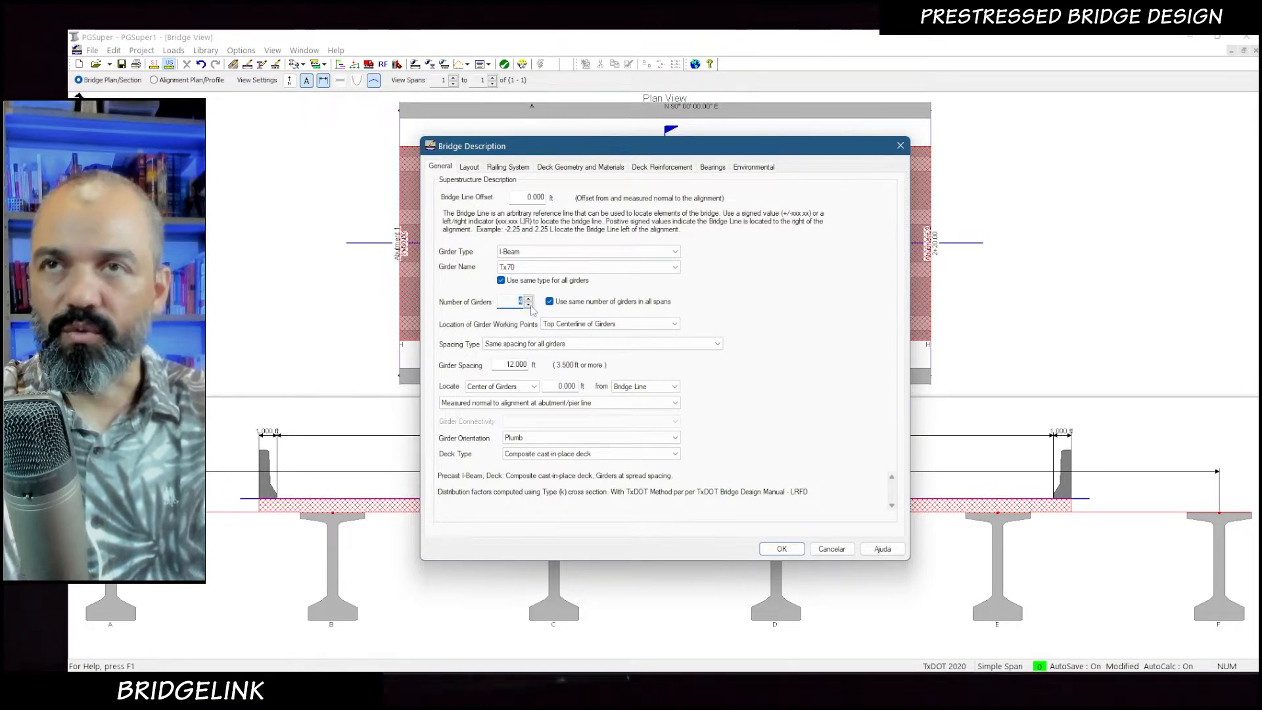
pyautogui.click(782, 549)
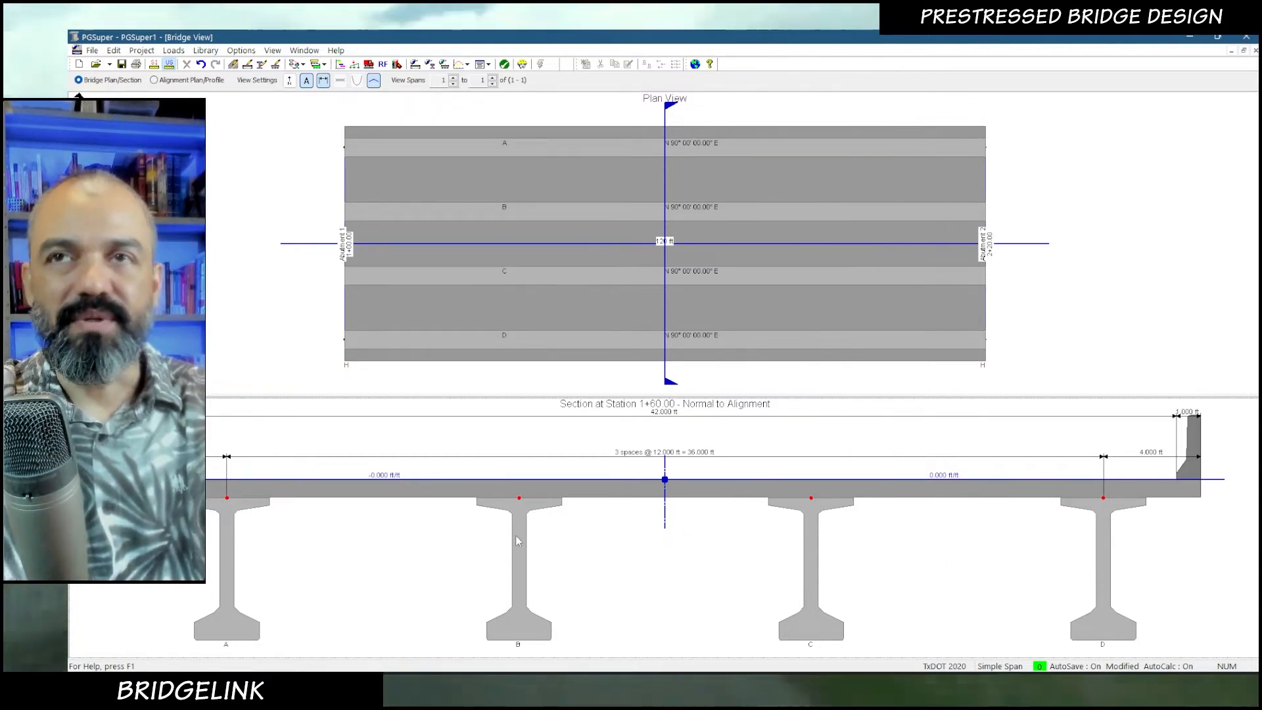
# - Edit the deck and set its gross depth and both overhang edge depths to 8 in, keeping a constant depth overhang
pyautogui.click(707, 493)
pyautogui.doubleClick(707, 493)
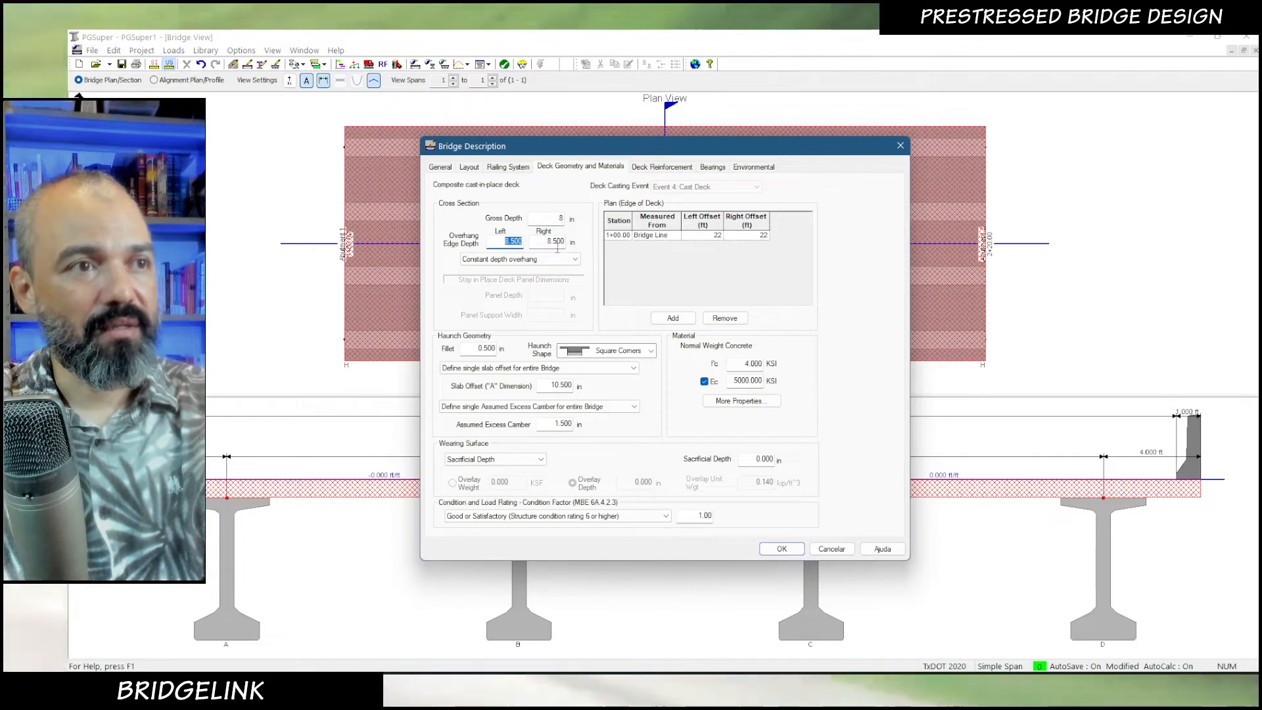
pyautogui.click(575, 259)
pyautogui.click(594, 265)
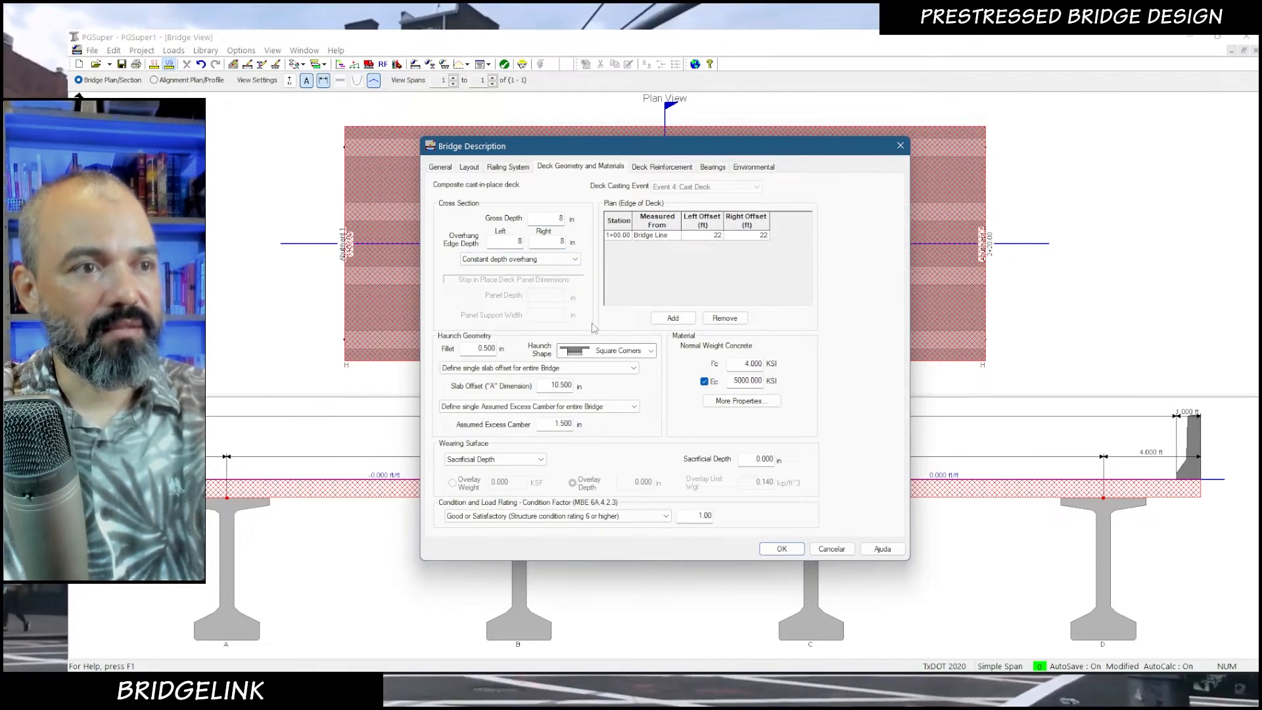
# - Set the haunch fillet to 2 in and the wearing surface's sacrificial depth to 2 in
pyautogui.doubleClick(473, 350)
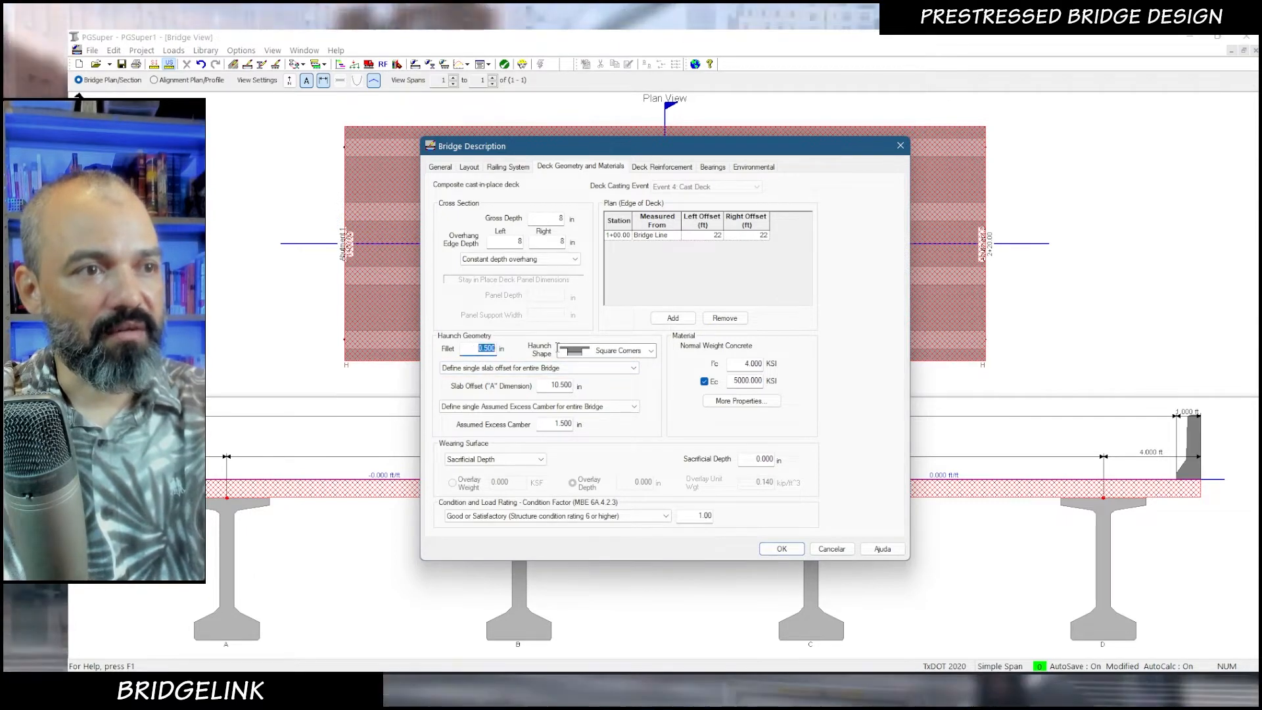
pyautogui.write('2')
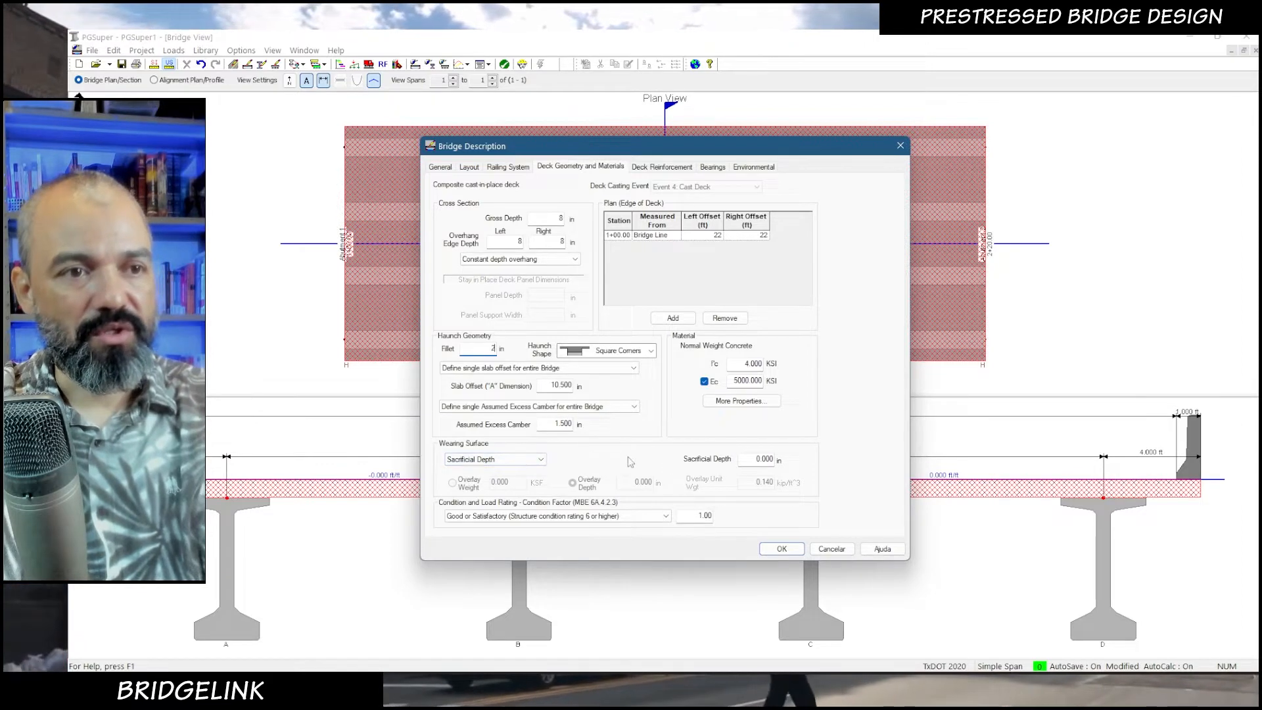
pyautogui.doubleClick(762, 458)
pyautogui.write('2')
# - Review the deck reinforcement and bearings, set the average ambient relative humidity to 70%, and apply the bridge description
pyautogui.click(656, 167)
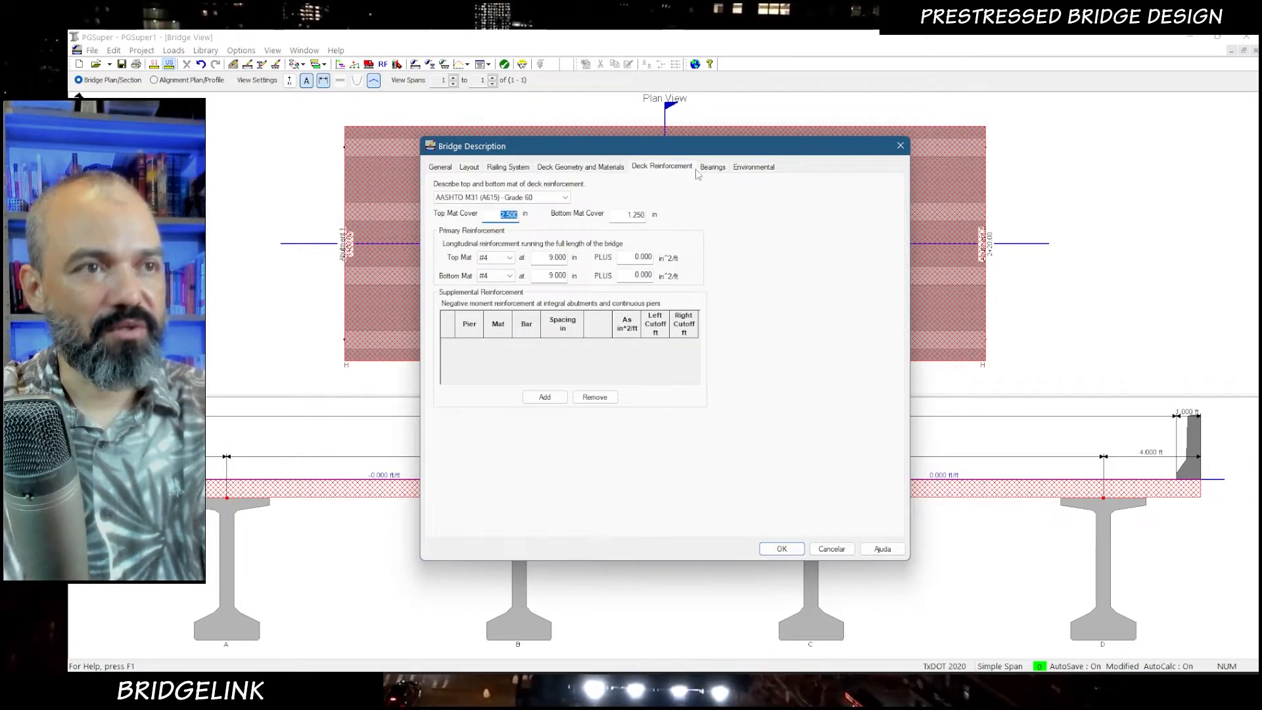
pyautogui.click(713, 169)
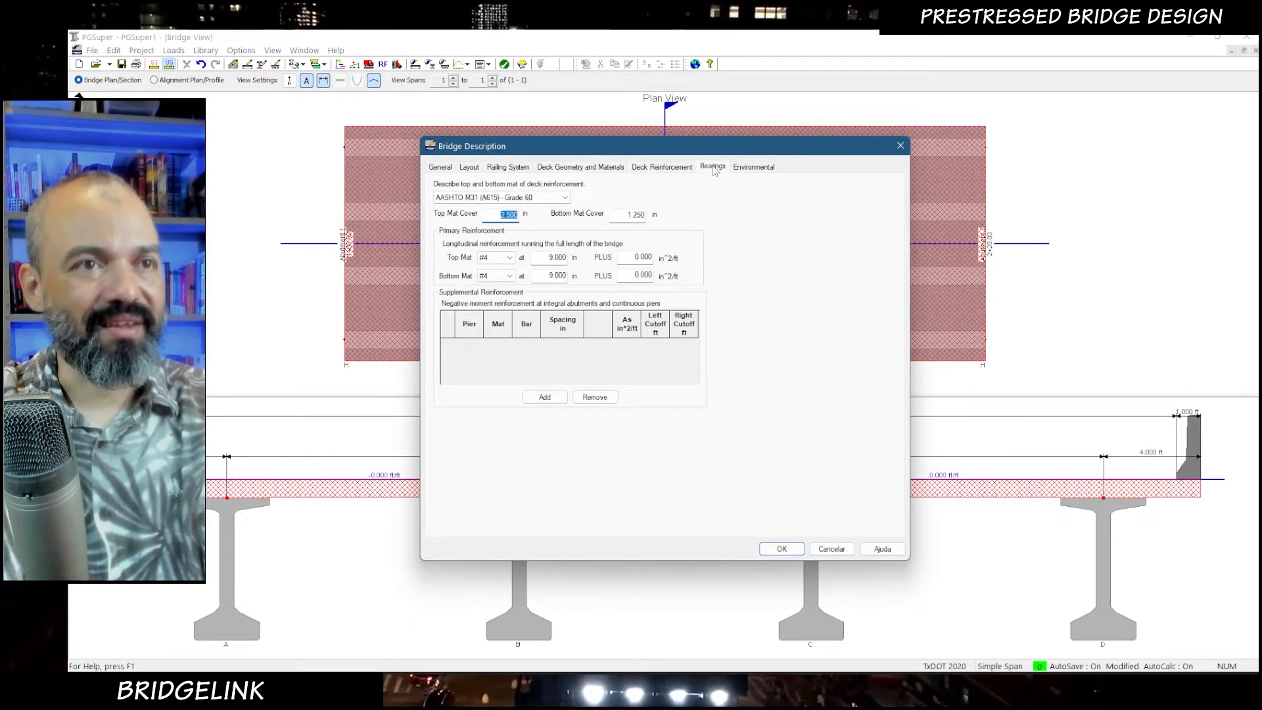
pyautogui.click(753, 168)
pyautogui.press('Tab')
pyautogui.write('70')
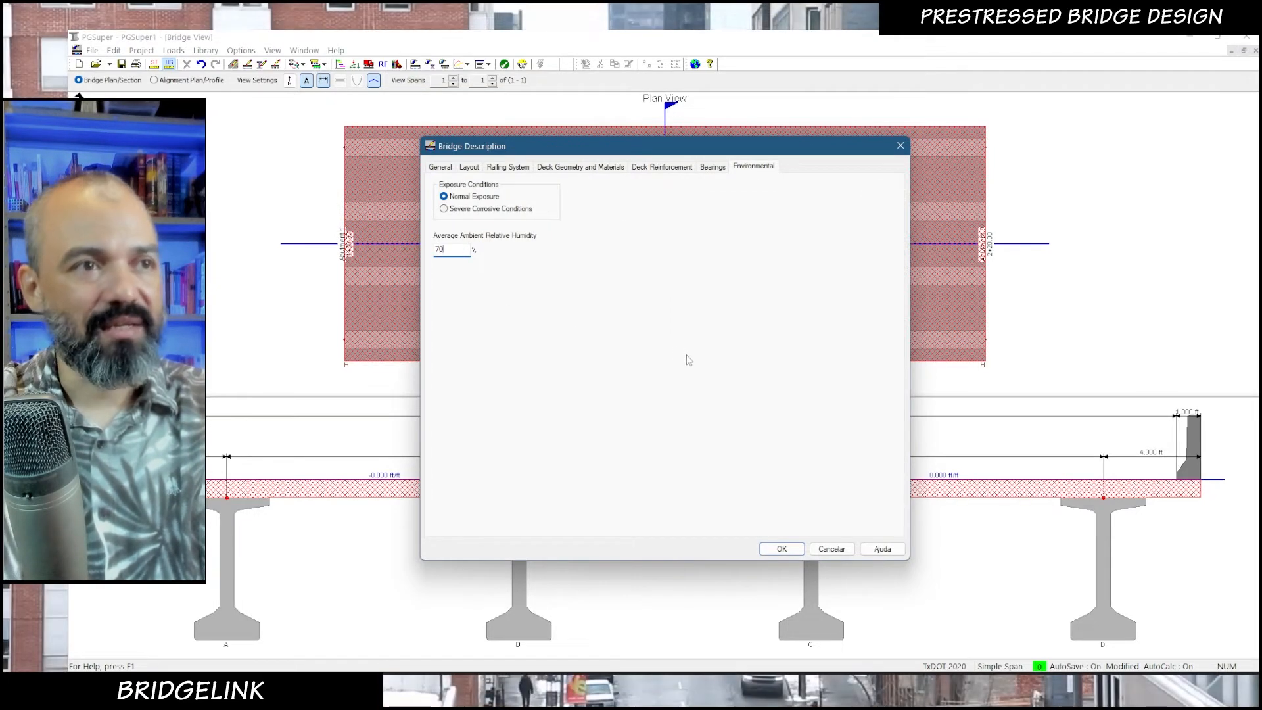
pyautogui.click(782, 548)
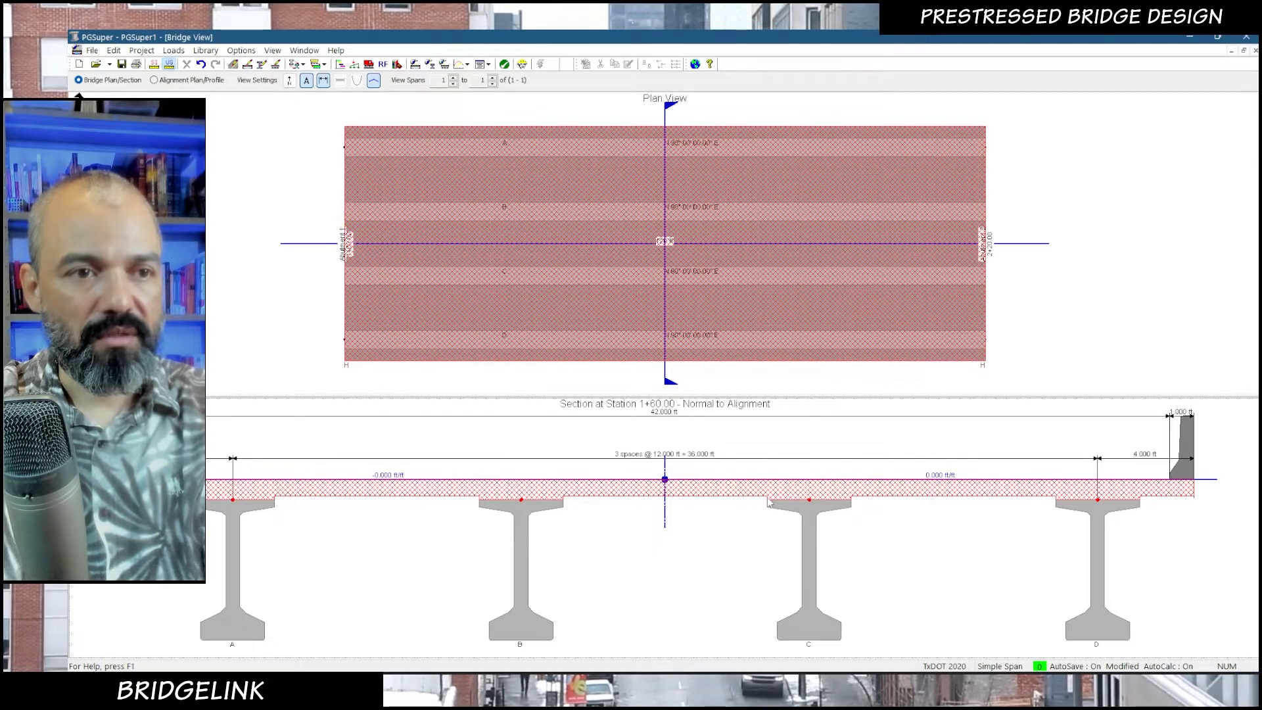
# - Reopen the deck geometry settings, set the haunch fillet to 1 in and apply the change
pyautogui.doubleClick(720, 487)
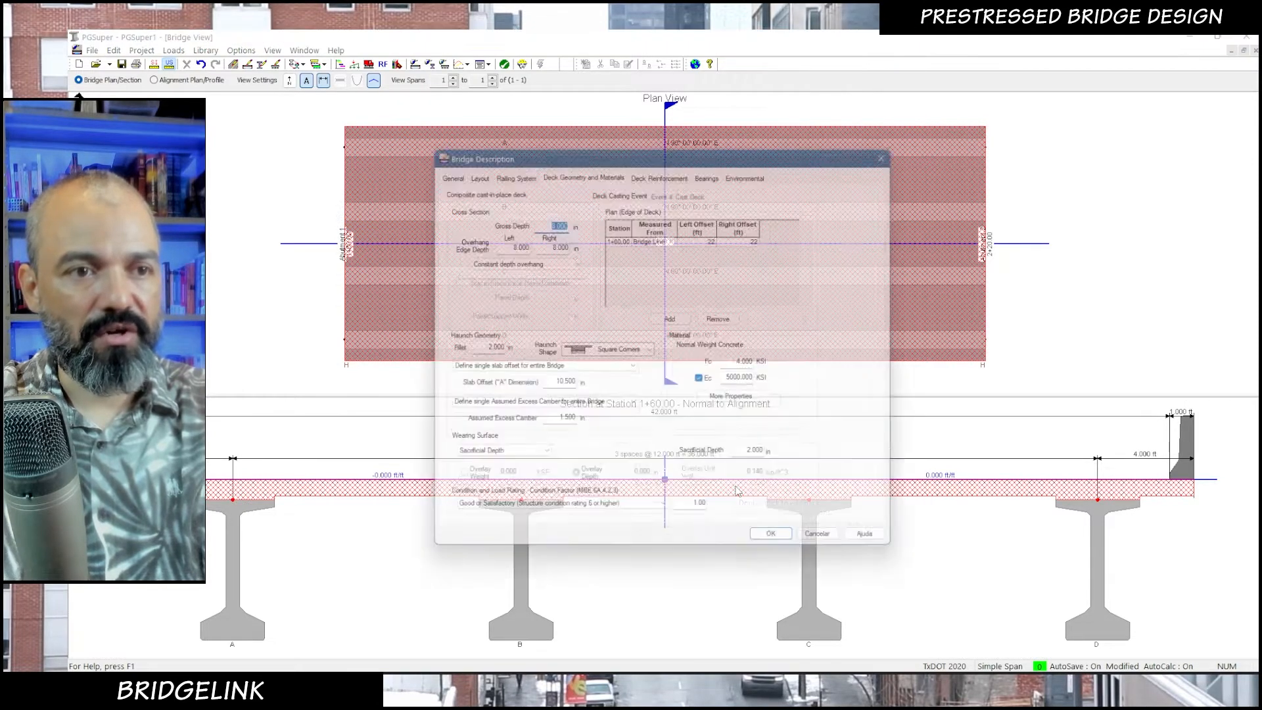
pyautogui.write('1')
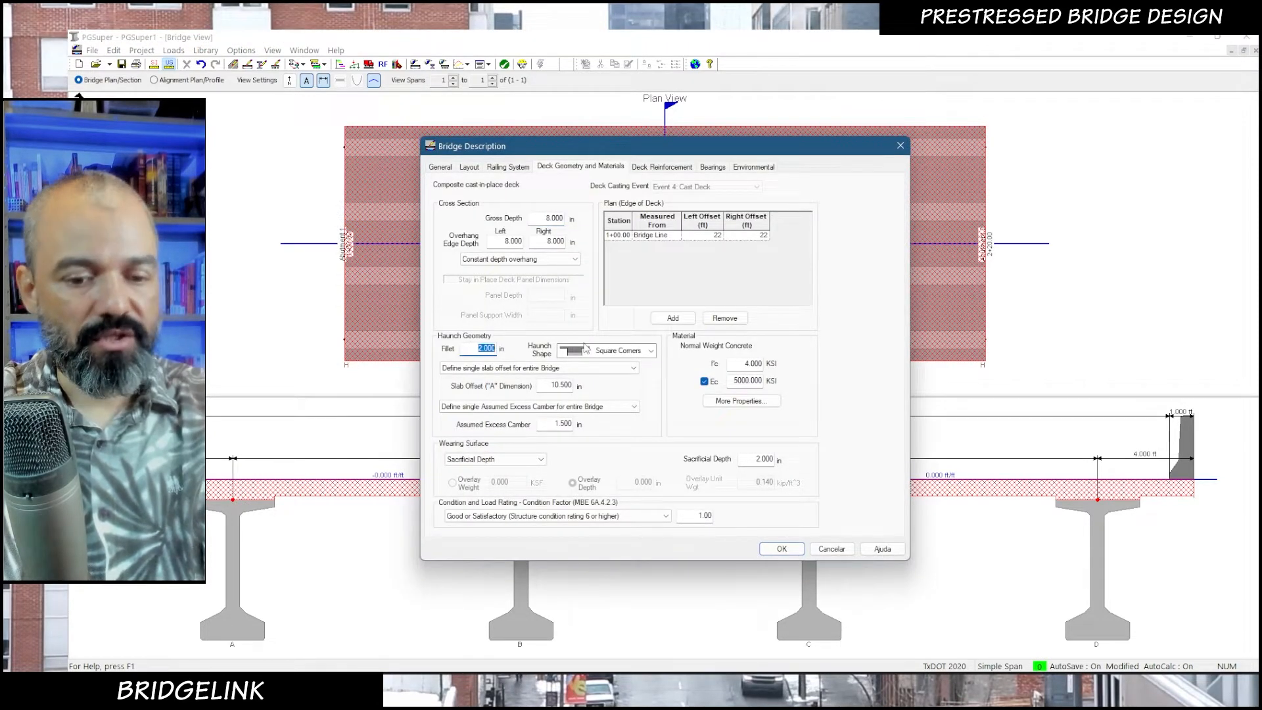
pyautogui.click(782, 549)
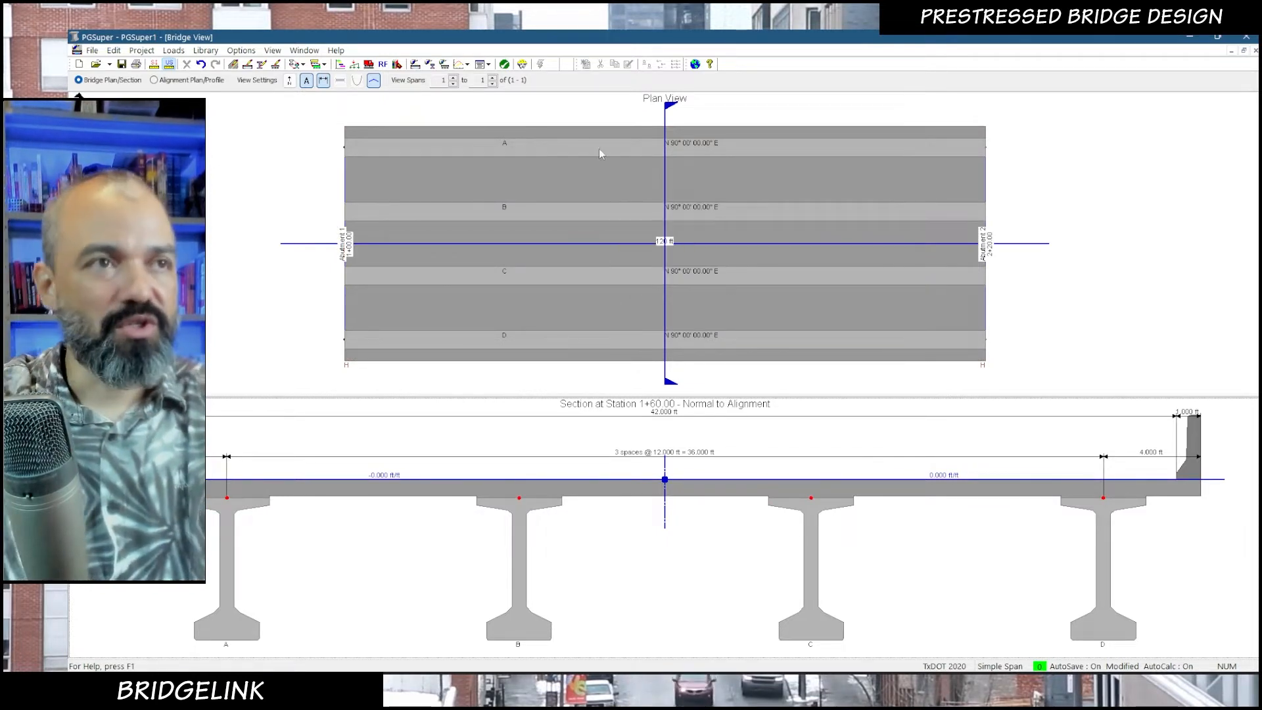
# - Run the Girder Designer on all four Span 1 girders for flexure and shear, starting with the current stirrup layout
pyautogui.click(522, 64)
pyautogui.moveTo(683, 197); pyautogui.dragTo(833, 224)
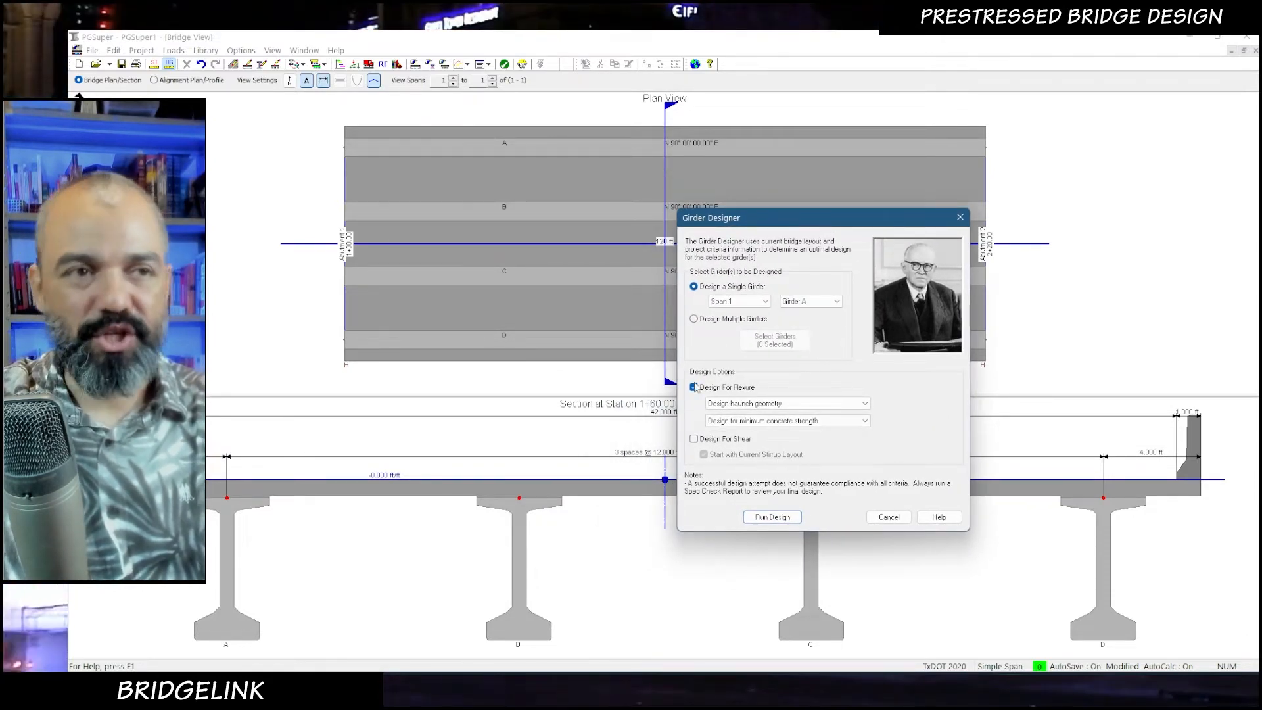
pyautogui.click(694, 320)
pyautogui.click(775, 340)
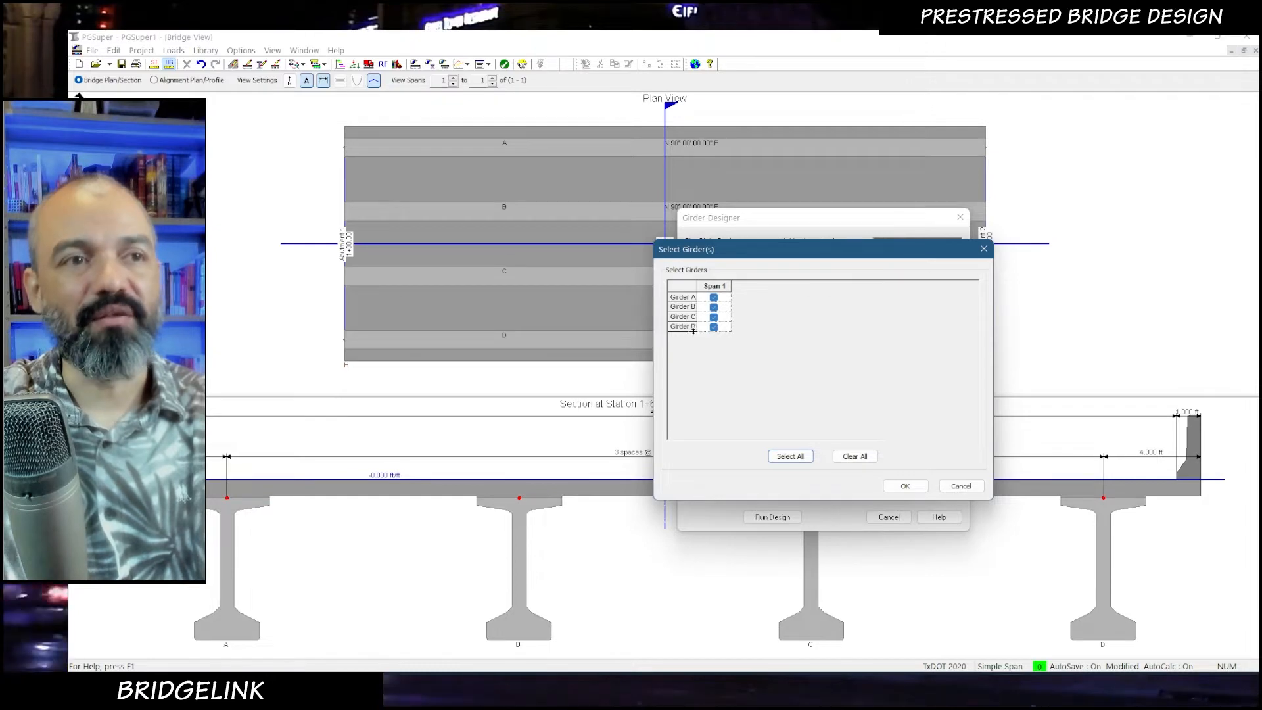
pyautogui.click(917, 487)
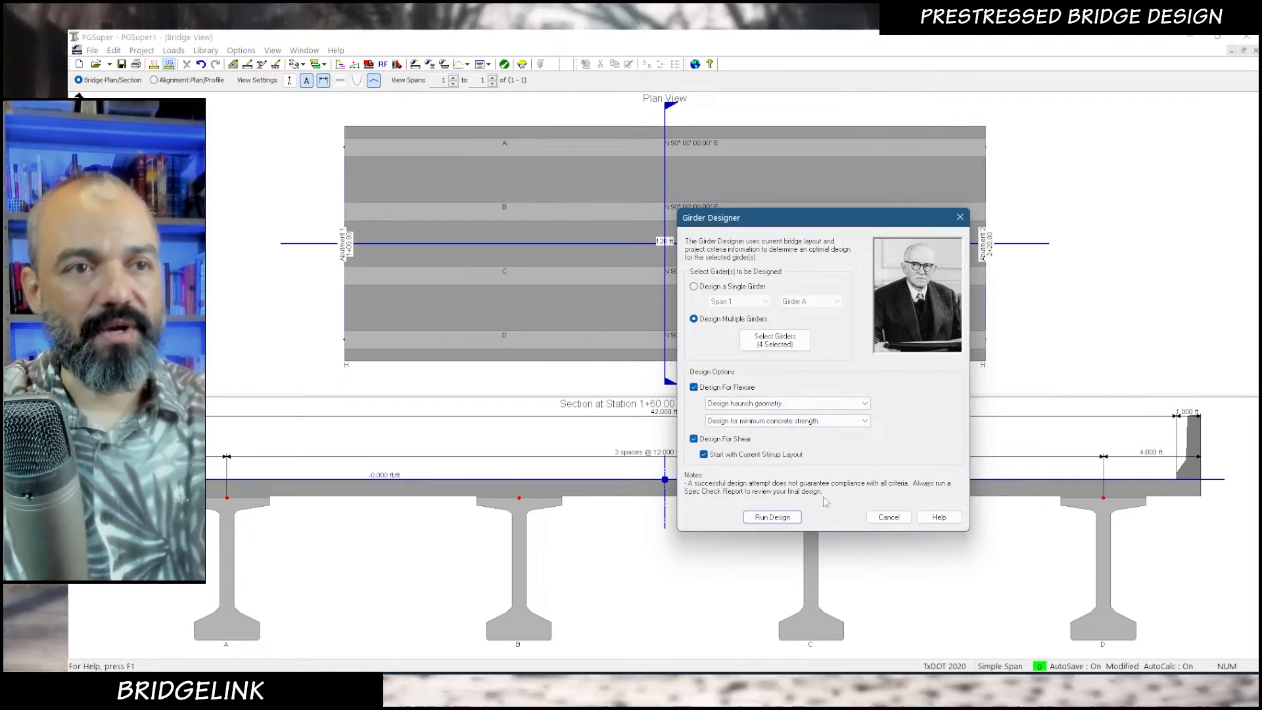
pyautogui.click(768, 517)
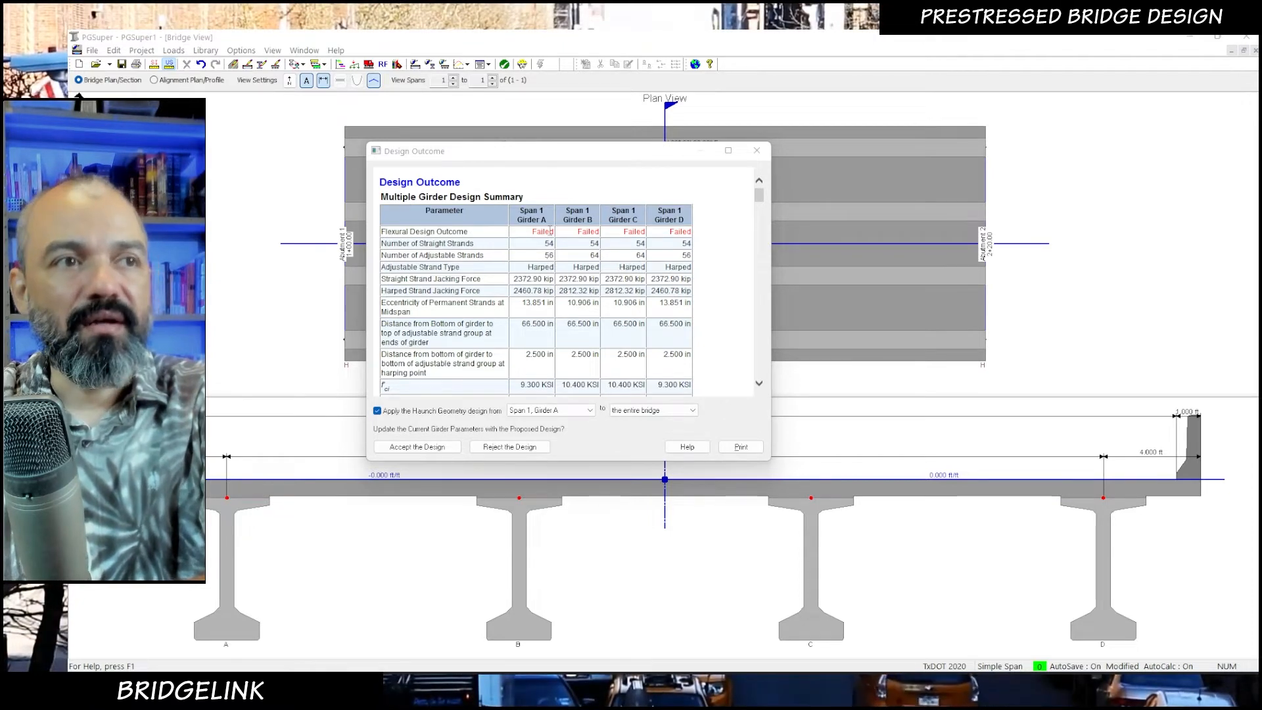
# - Review the design outcome of the four girders and accept the proposed design for the bridge
pyautogui.scroll(-10, 597, 304)
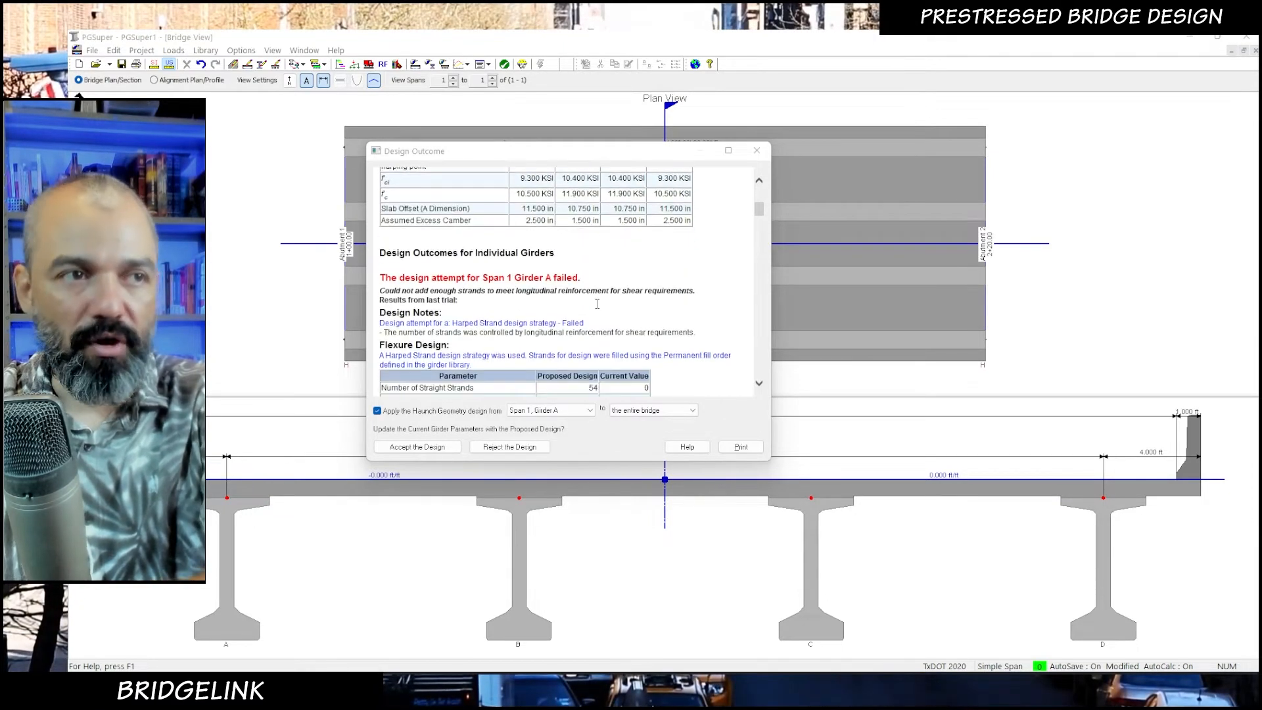
pyautogui.scroll(-5, 659, 290)
pyautogui.scroll(8, 645, 302)
pyautogui.scroll(-10, 625, 322)
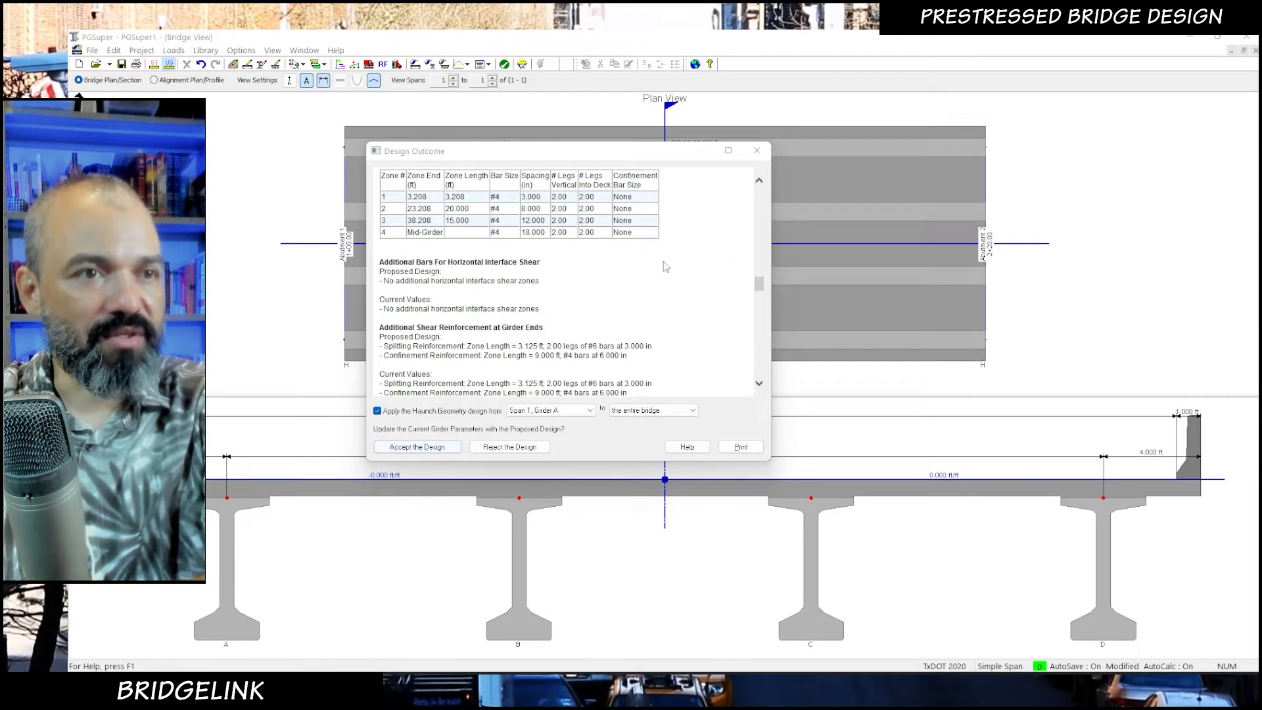
pyautogui.scroll(5, 665, 266)
pyautogui.scroll(-6, 664, 276)
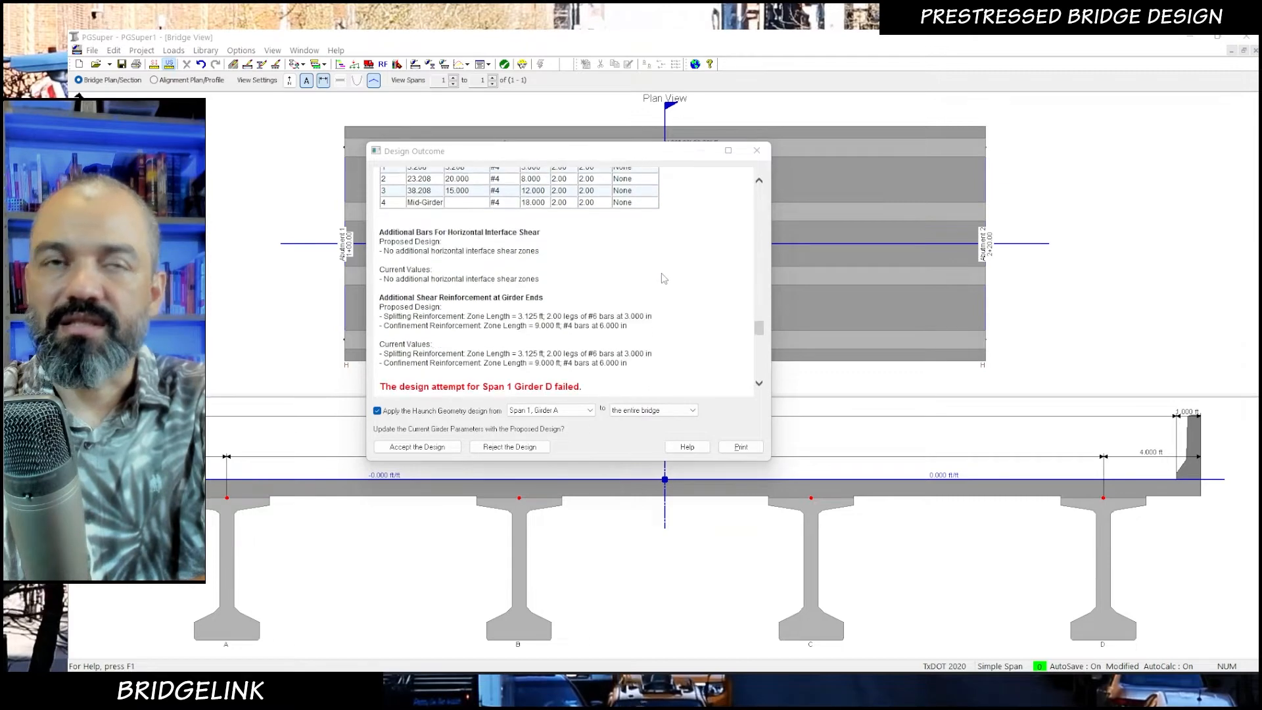
pyautogui.scroll(-15, 664, 278)
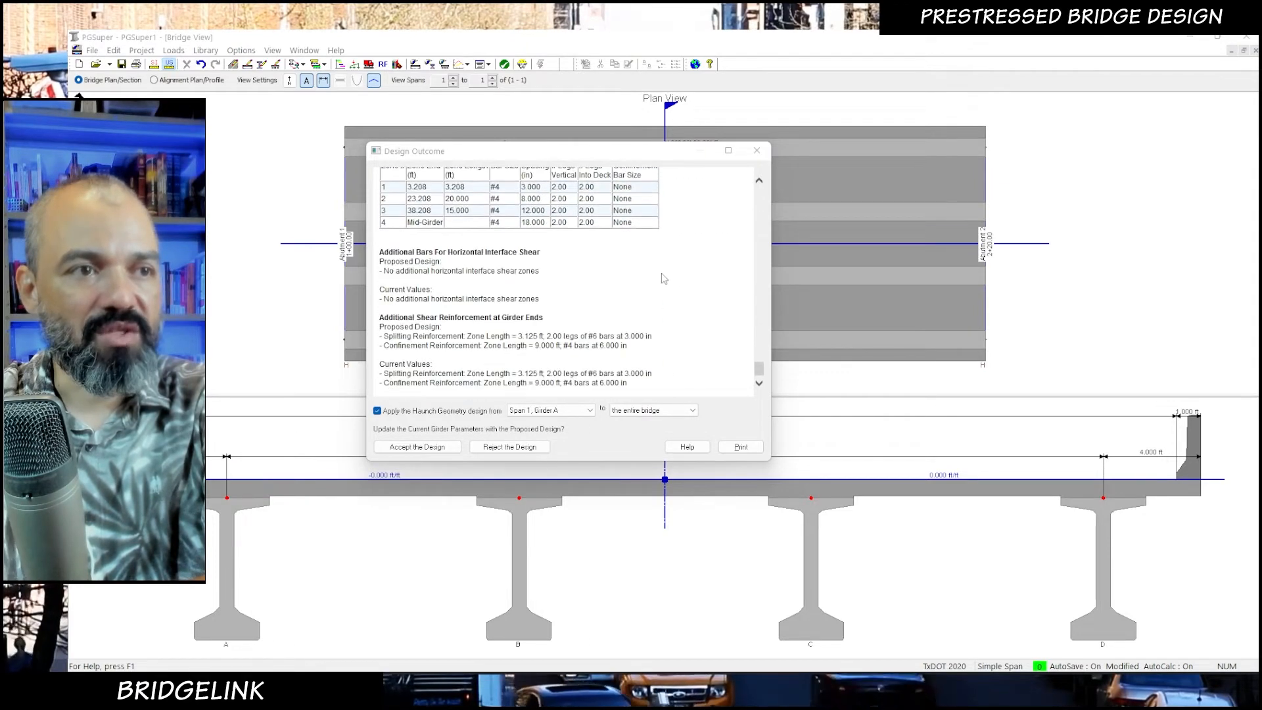
pyautogui.click(417, 447)
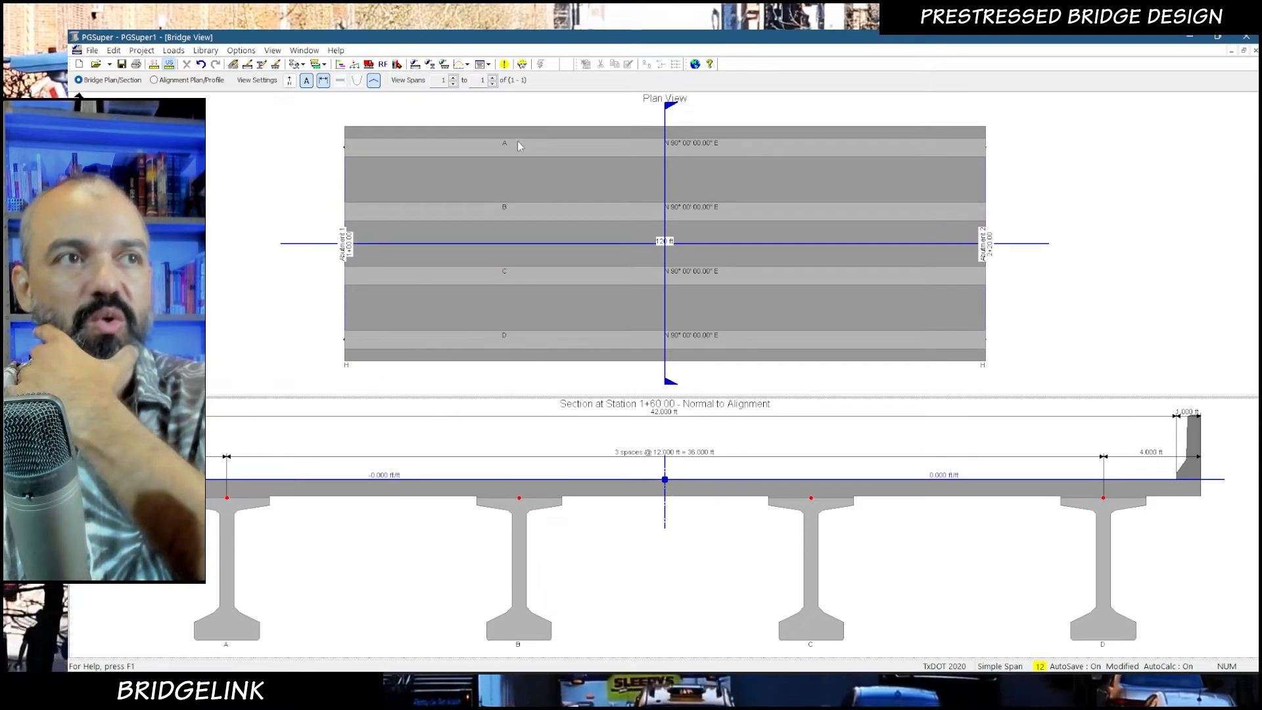
# - Generate a Bridge Analysis Report for girder line B with design results, rating results and the Simple Span chapter
pyautogui.click(481, 66)
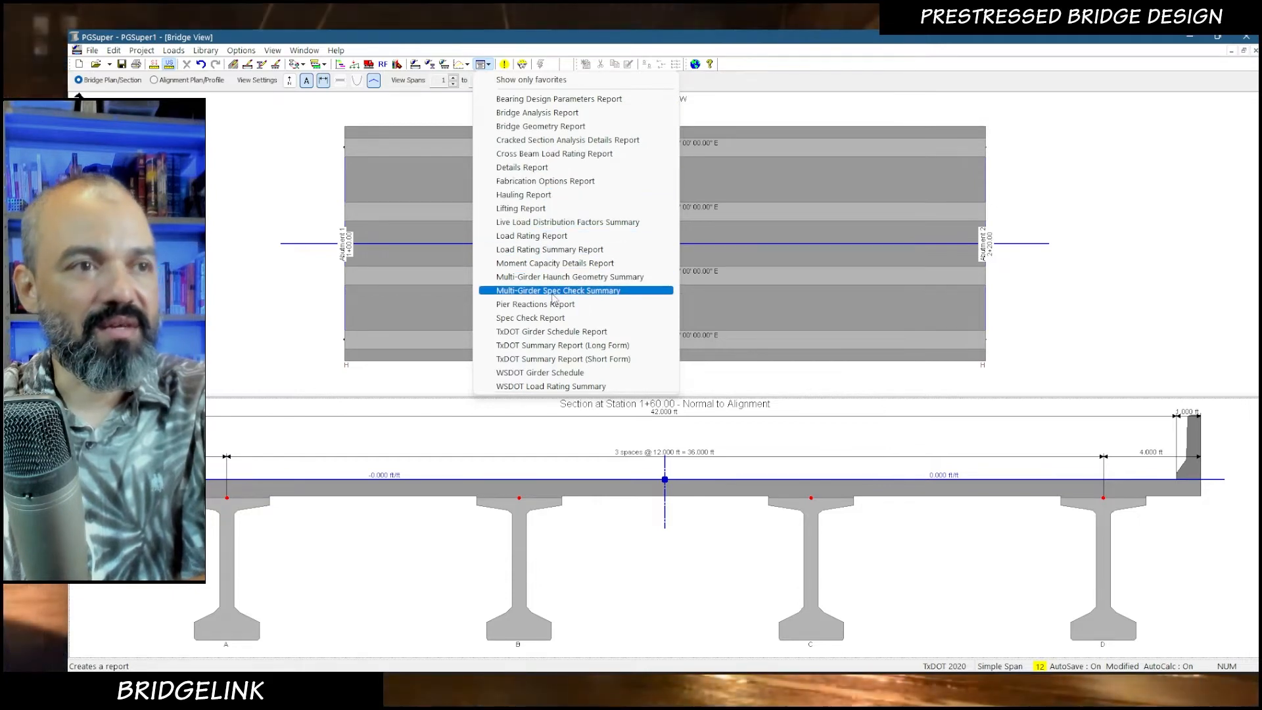
pyautogui.click(537, 114)
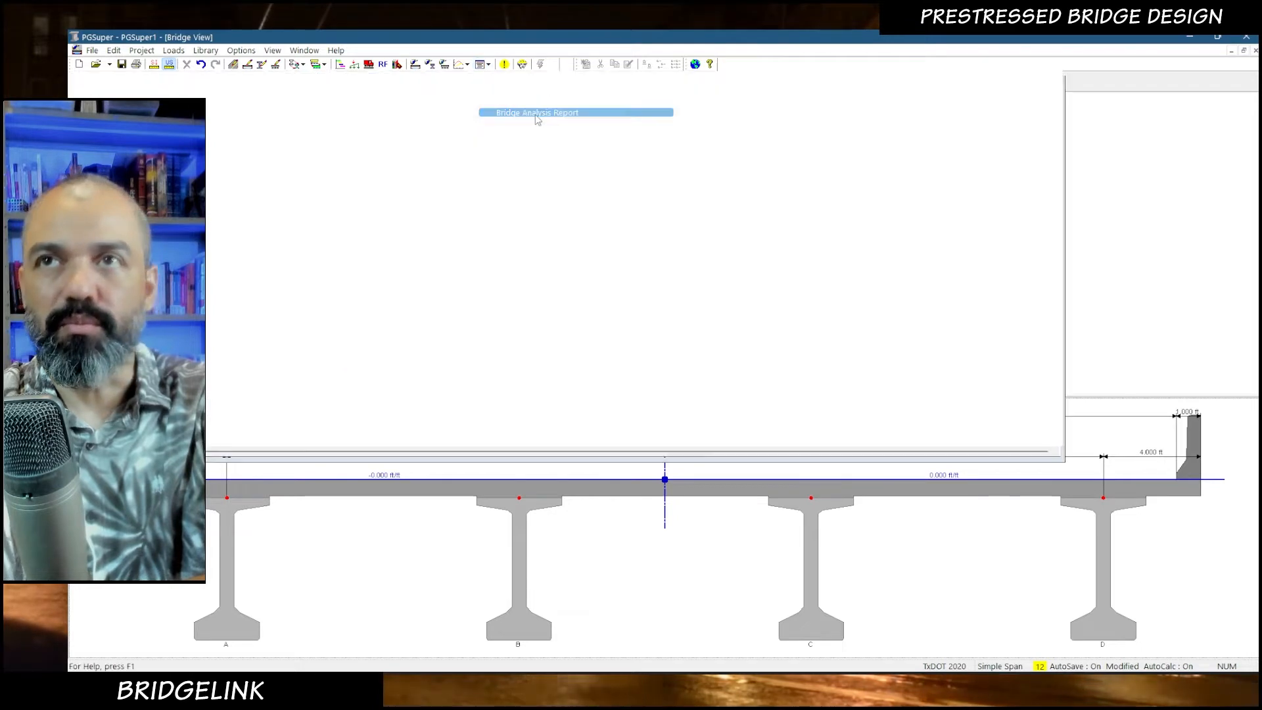
pyautogui.click(616, 283)
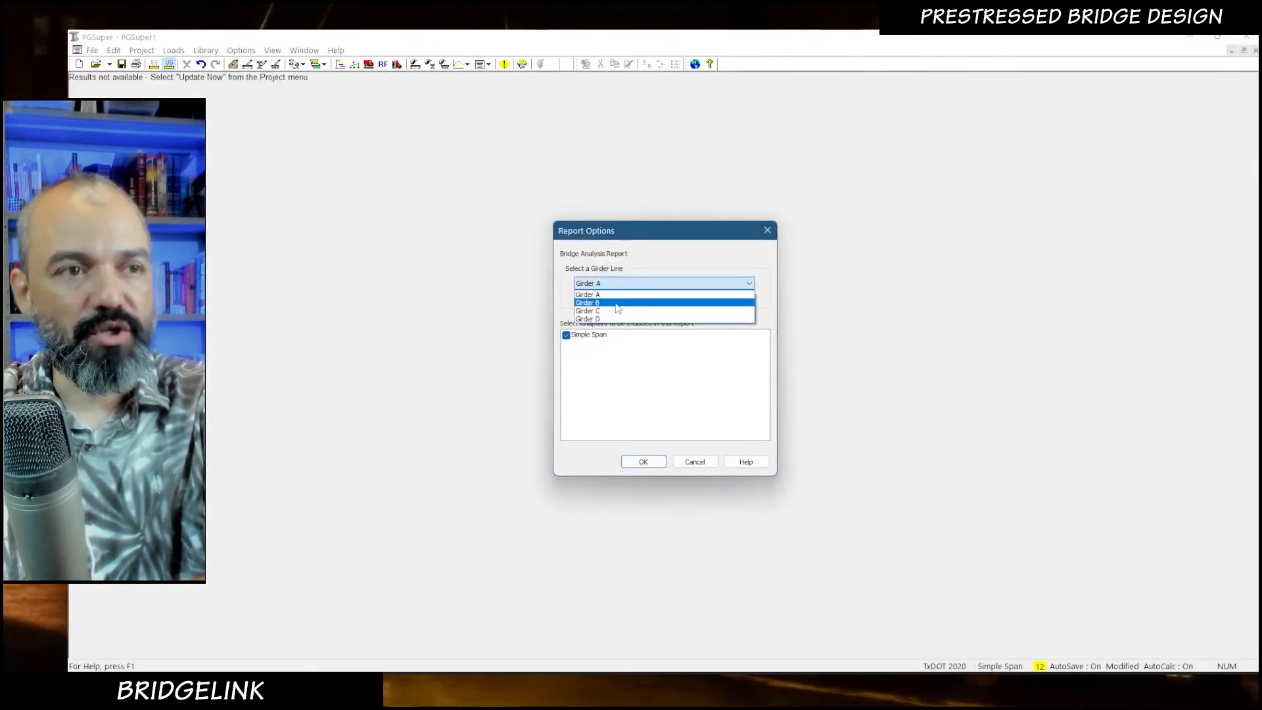
pyautogui.click(618, 303)
pyautogui.click(641, 283)
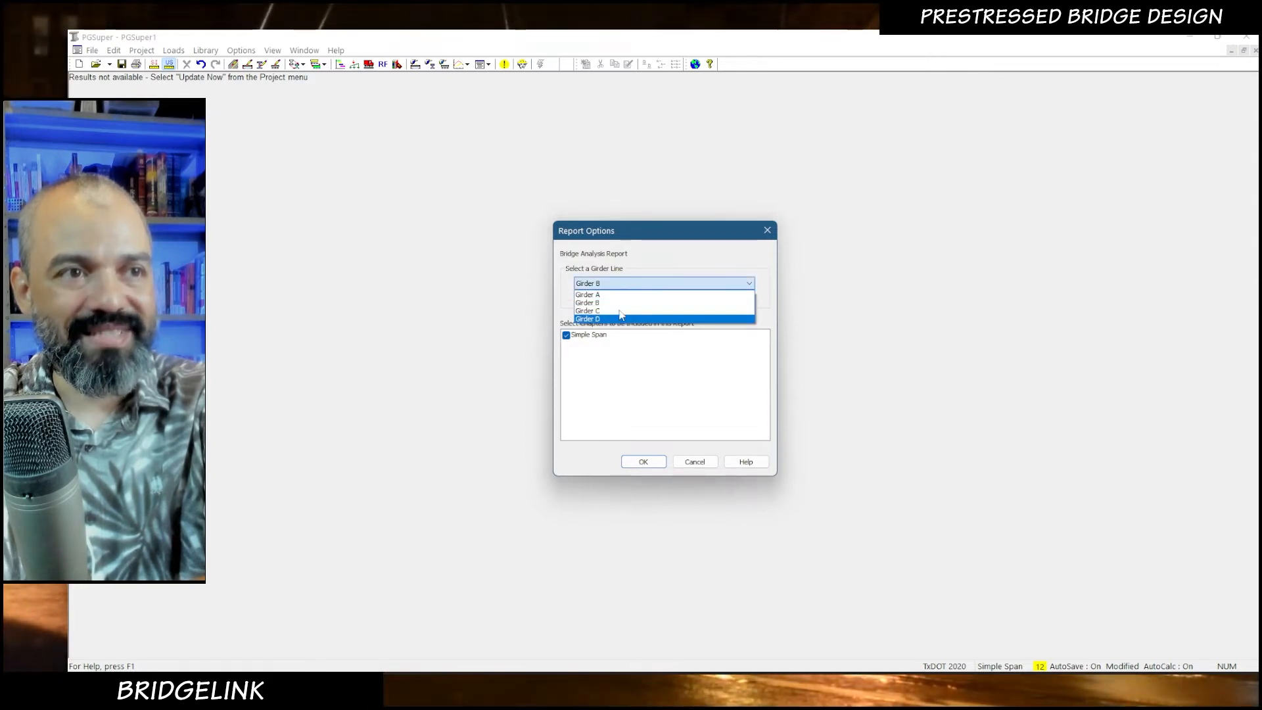
pyautogui.click(618, 304)
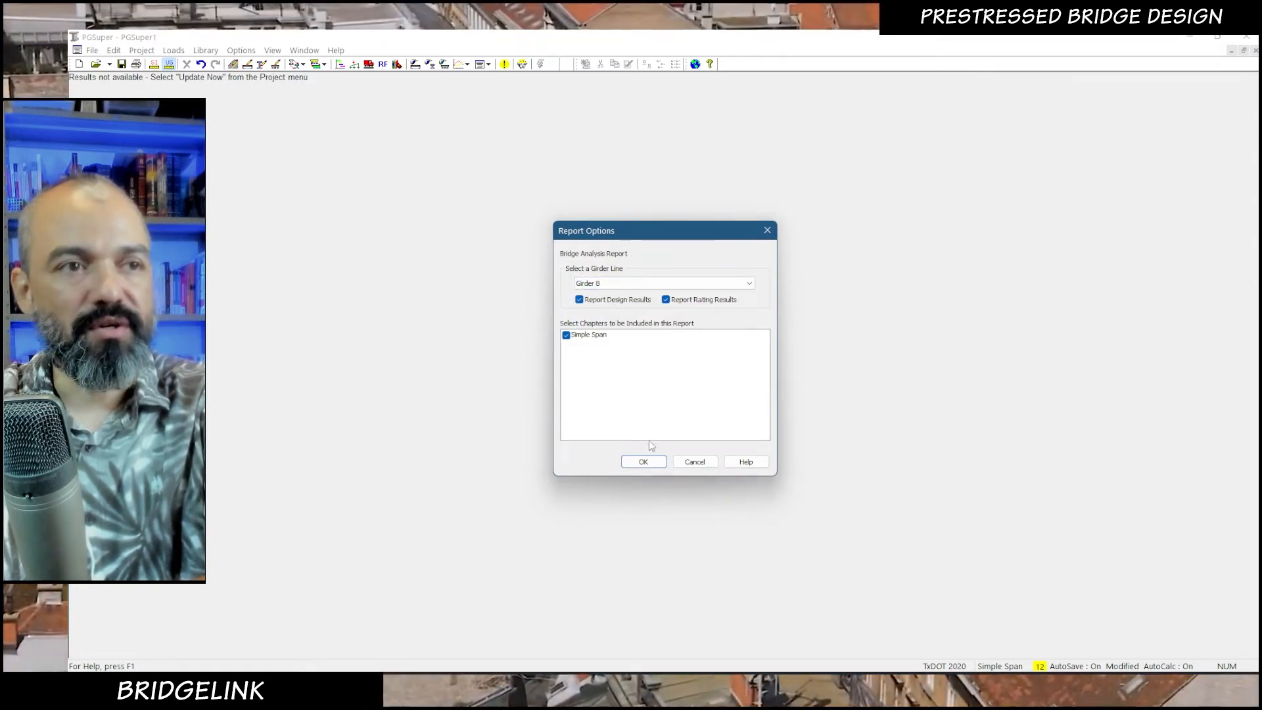
pyautogui.click(644, 462)
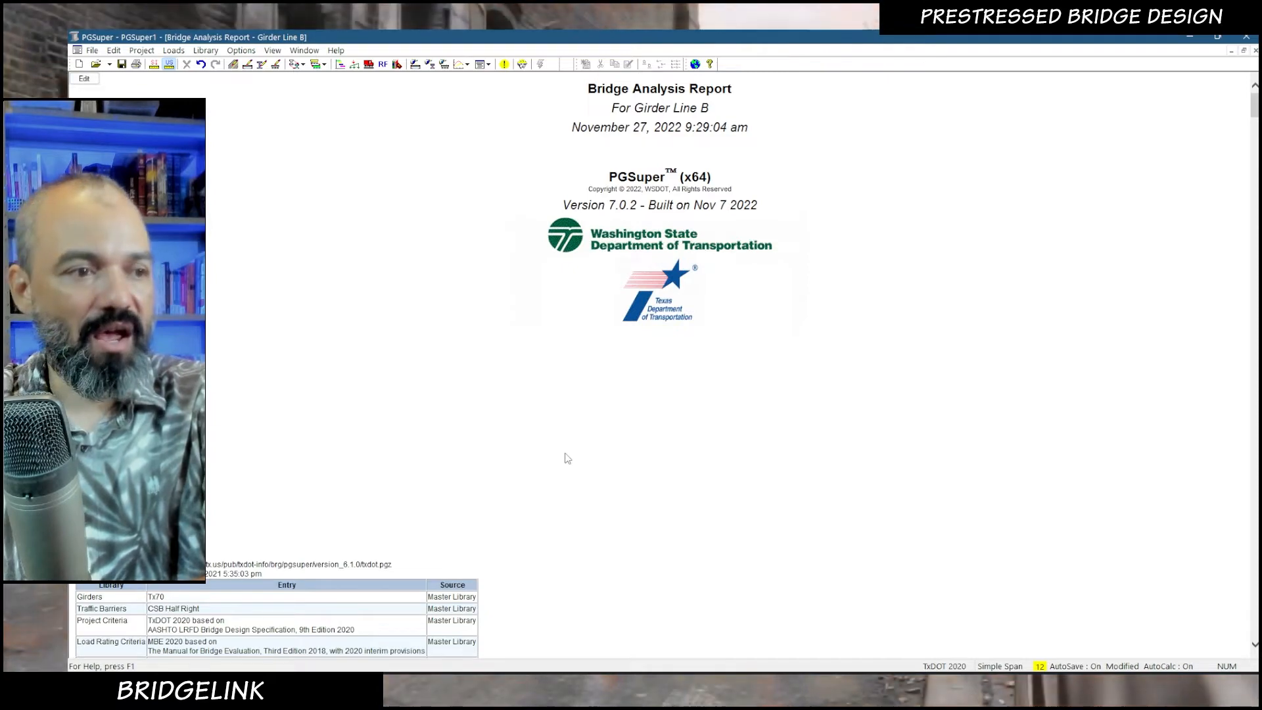
# - Look through the girder line B report down to the live load results table for the LRFD Design Truck + Lane
pyautogui.scroll(-20, 565, 458)
pyautogui.scroll(-20, 566, 459)
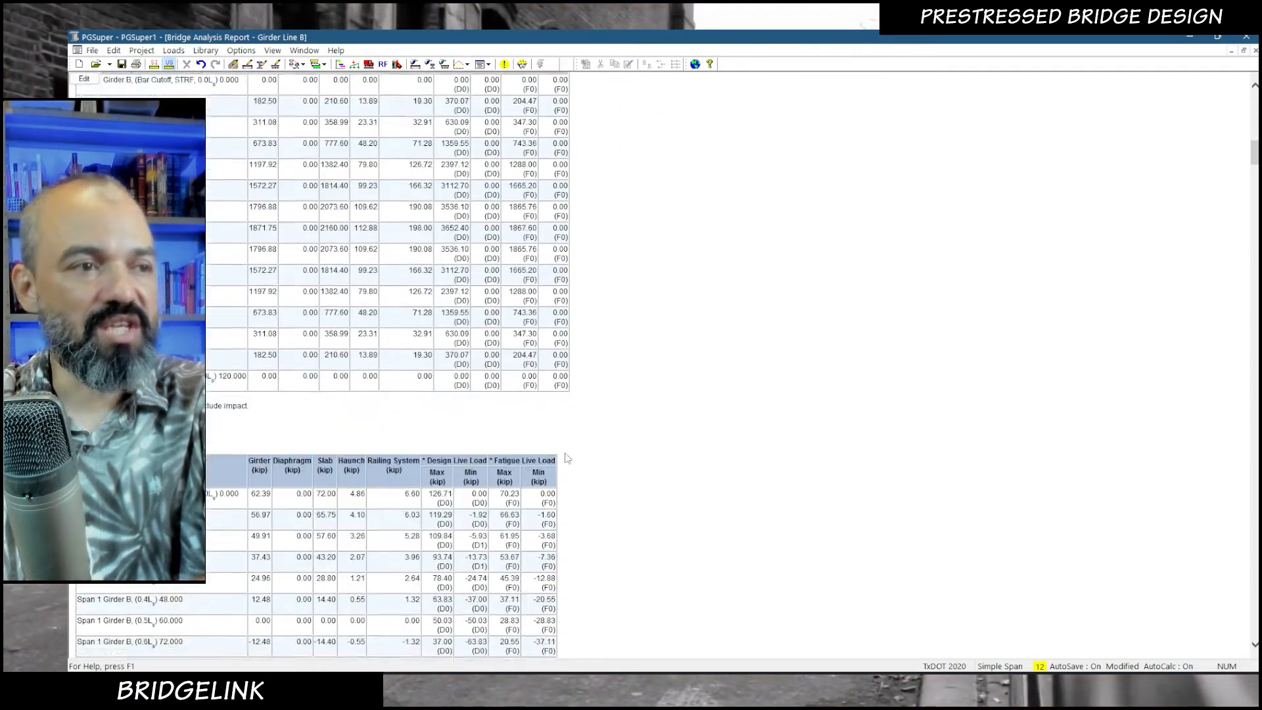
pyautogui.scroll(-10, 566, 459)
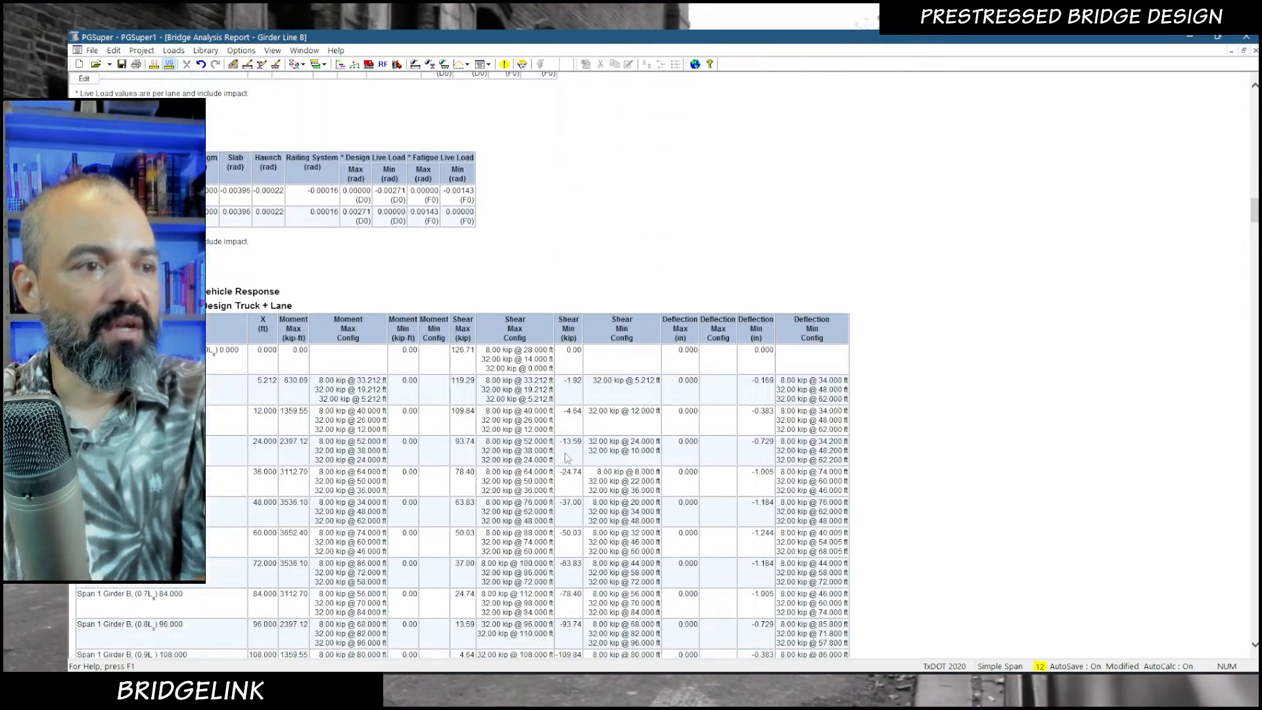
pyautogui.scroll(-3, 565, 458)
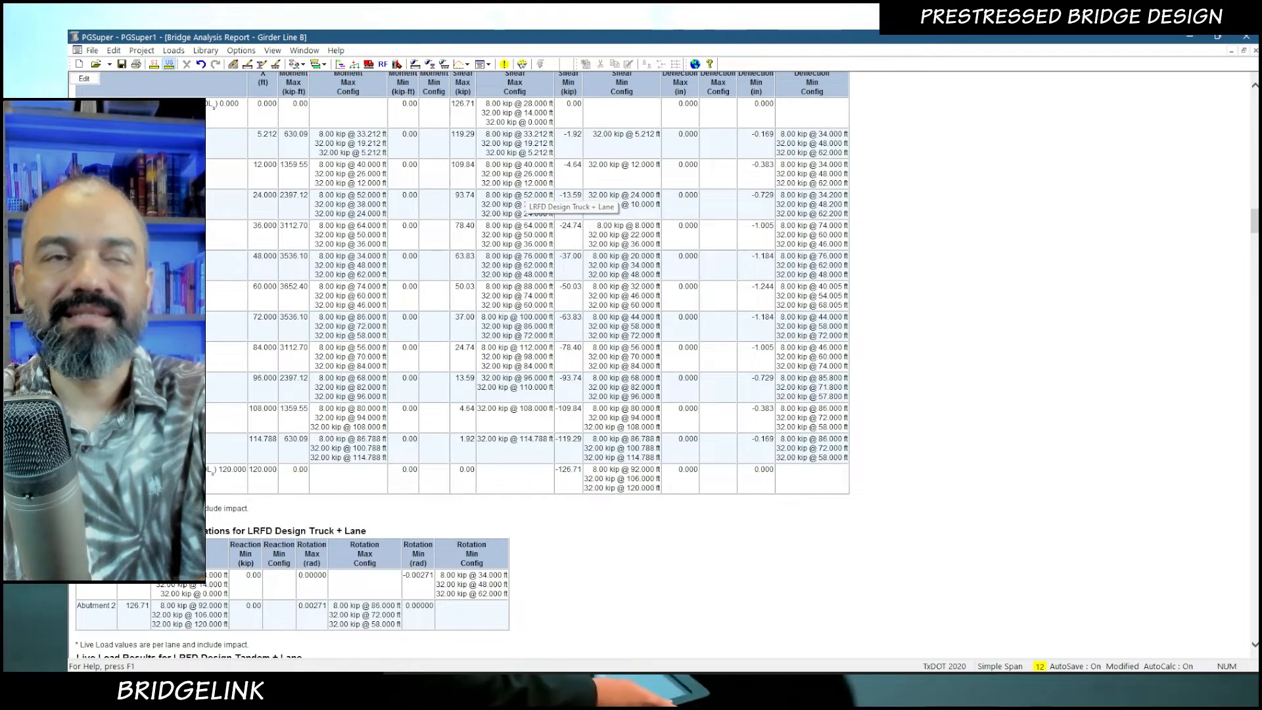
pyautogui.moveTo(701, 99); pyautogui.dragTo(697, 137)
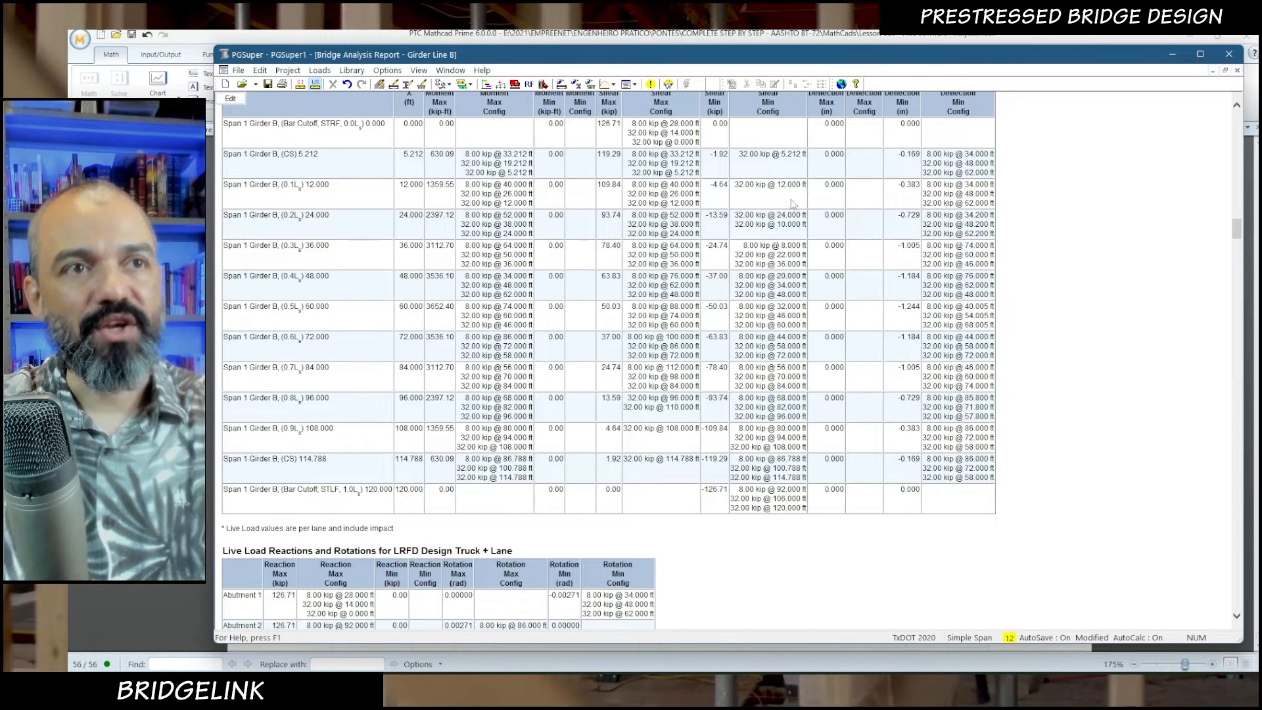
pyautogui.scroll(3, 786, 244)
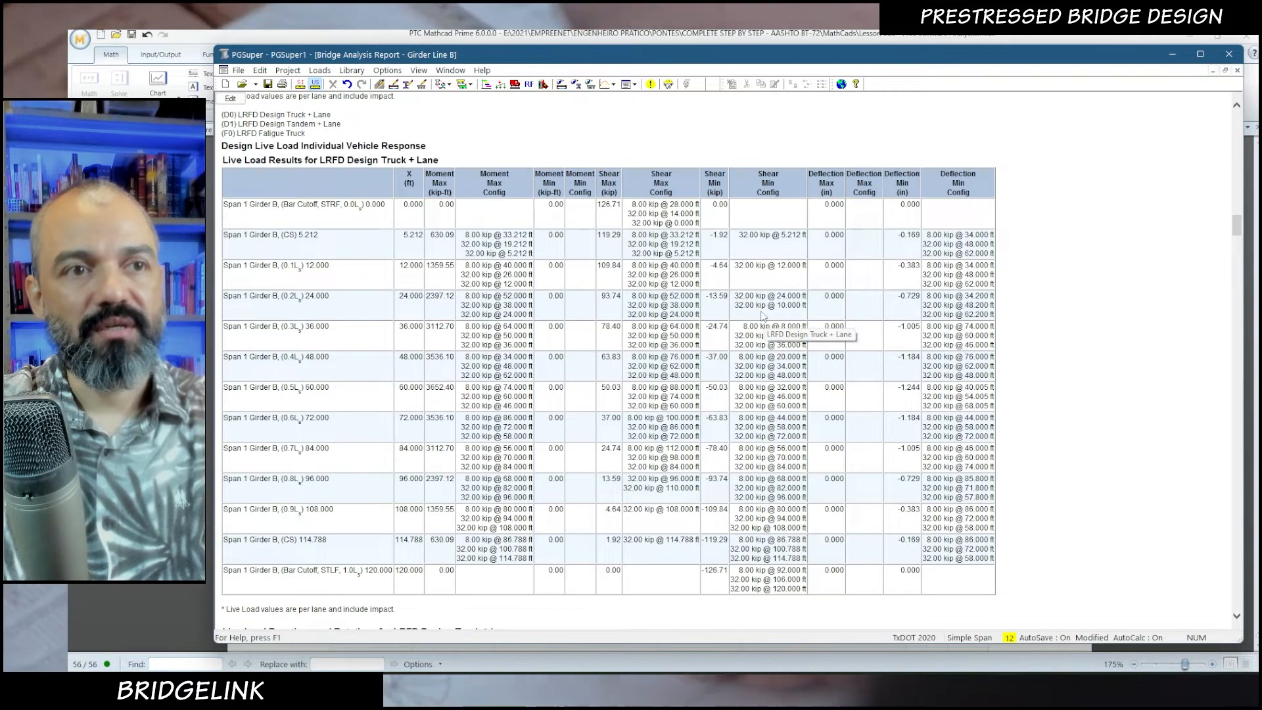
pyautogui.scroll(-3, 758, 322)
pyautogui.scroll(3, 489, 266)
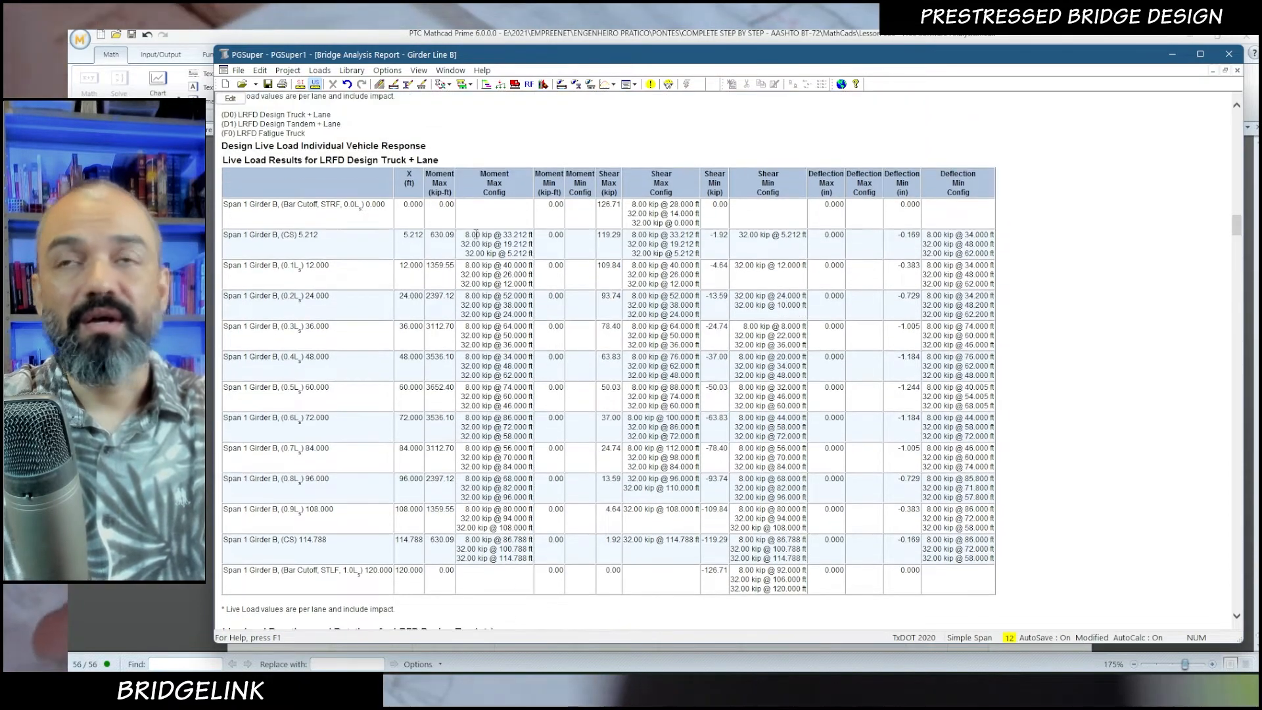
# - Examine the axle loads and positions producing the maximum moment at the 0.1 span point in the Design Truck + Lane table
pyautogui.doubleClick(509, 265)
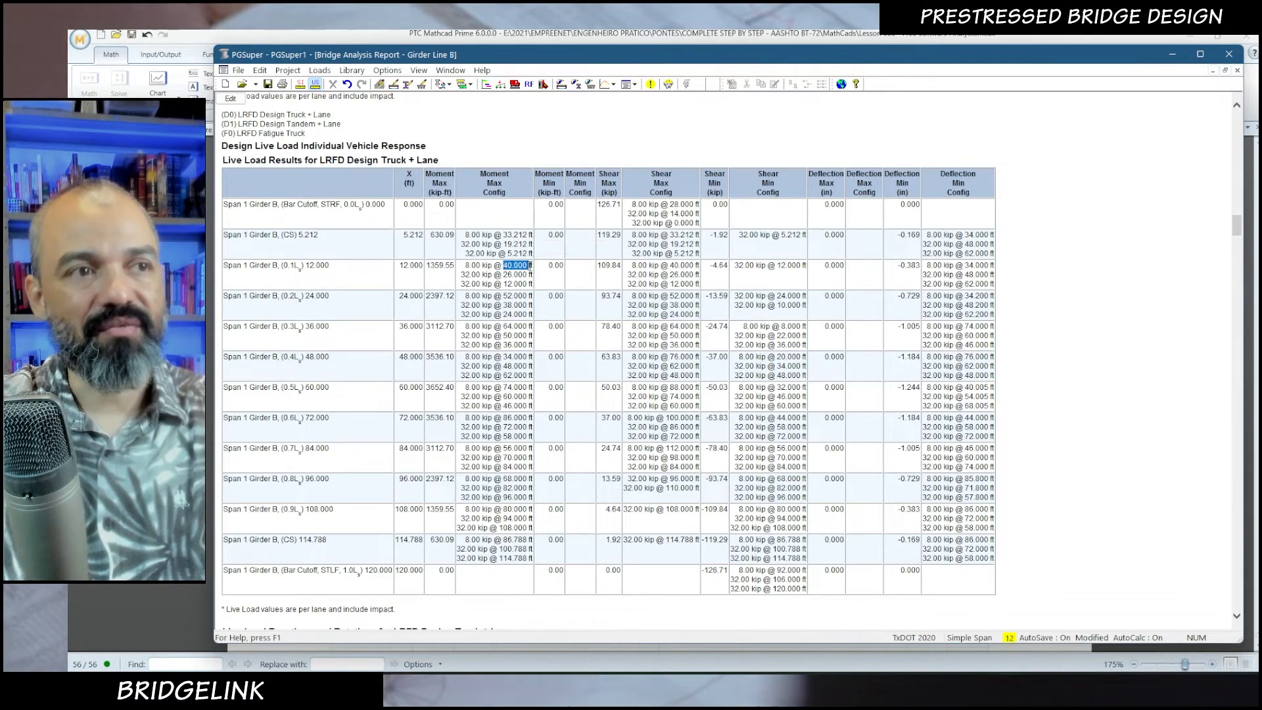
pyautogui.moveTo(530, 266); pyautogui.dragTo(524, 284)
pyautogui.click(520, 286)
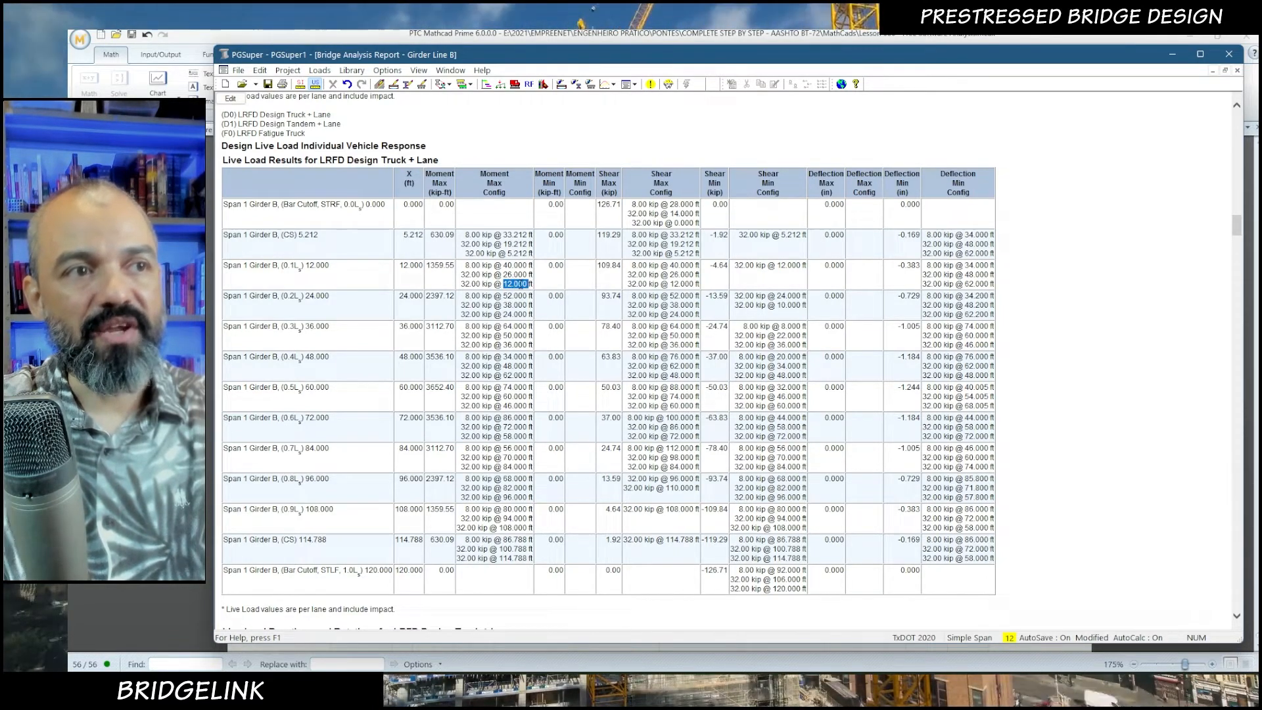
pyautogui.click(507, 282)
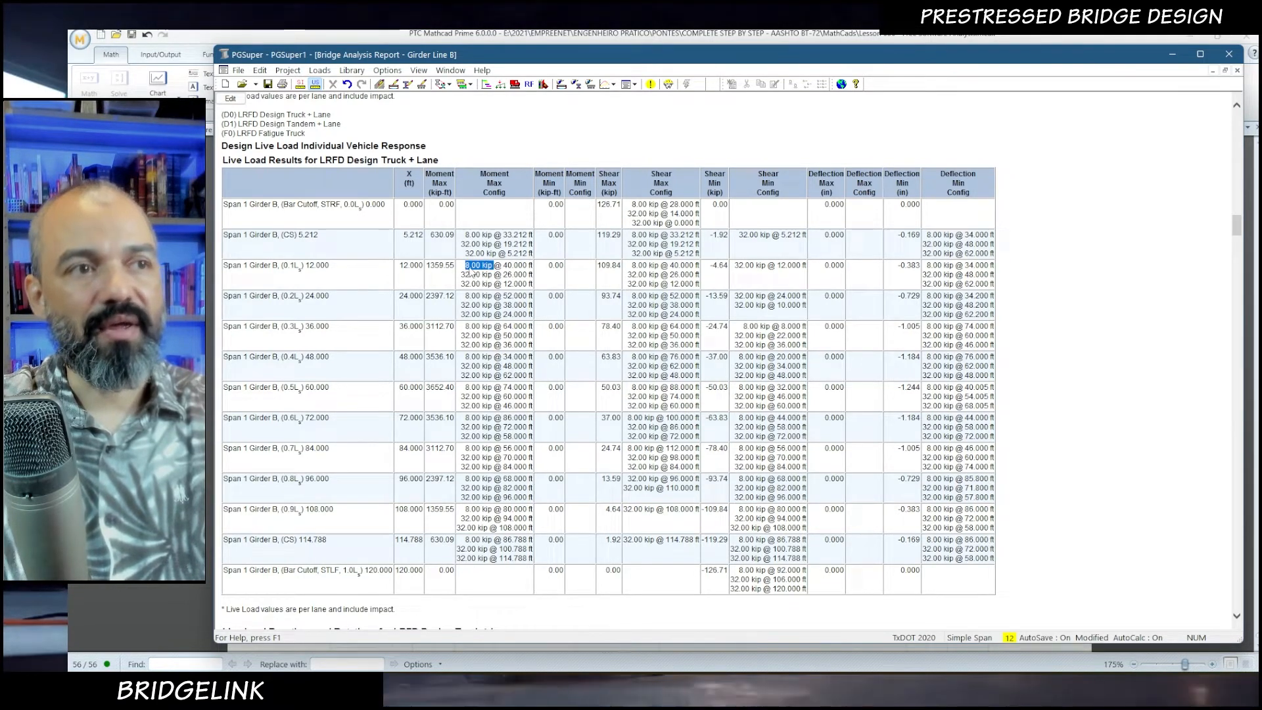
pyautogui.doubleClick(512, 266)
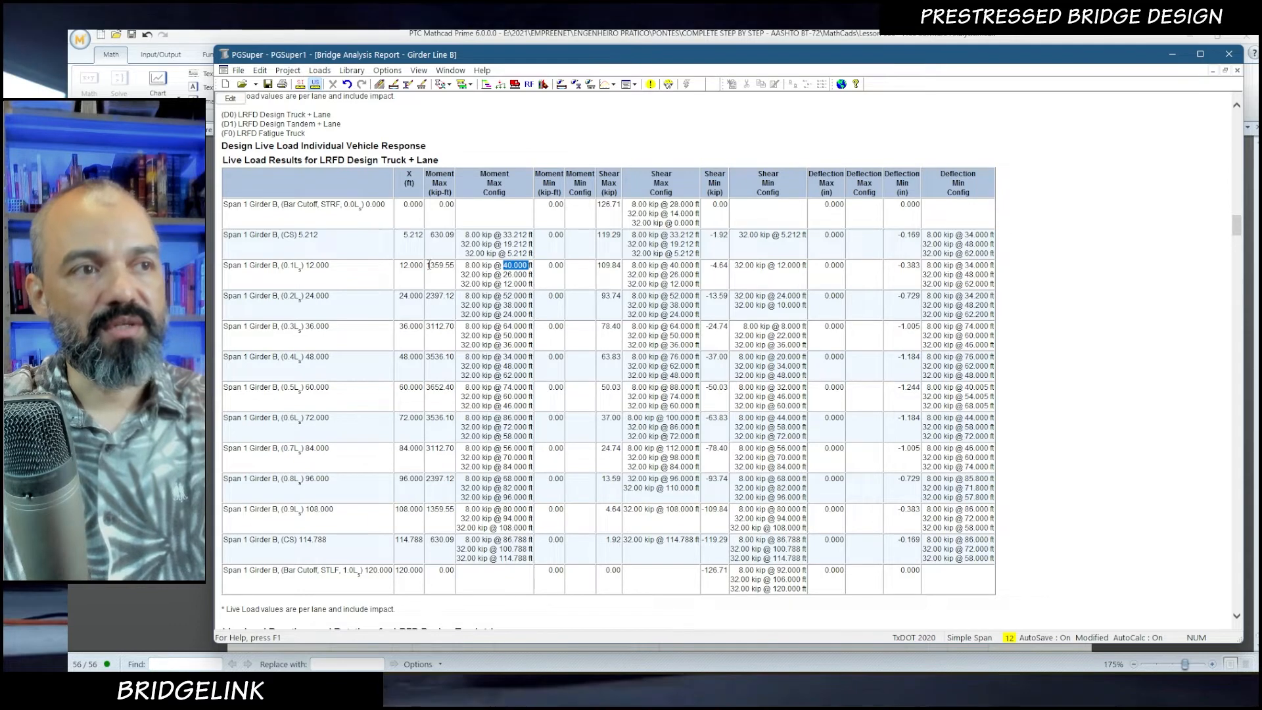
pyautogui.click(454, 266)
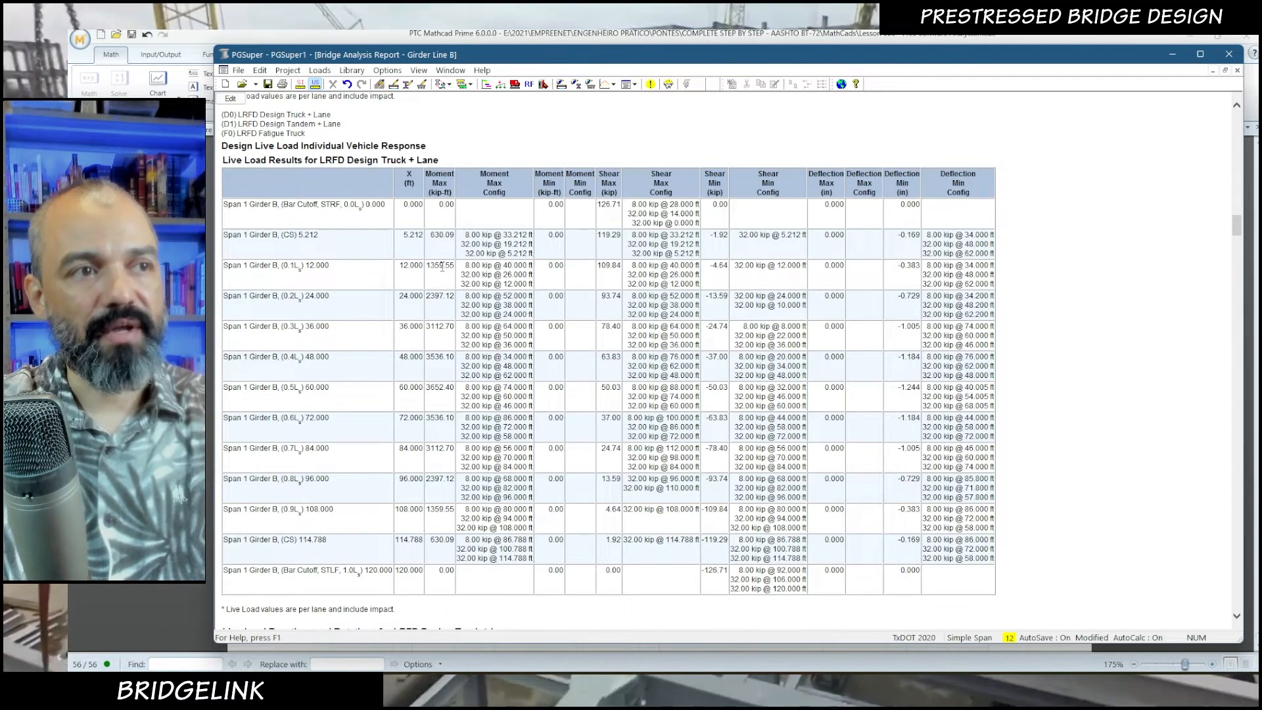